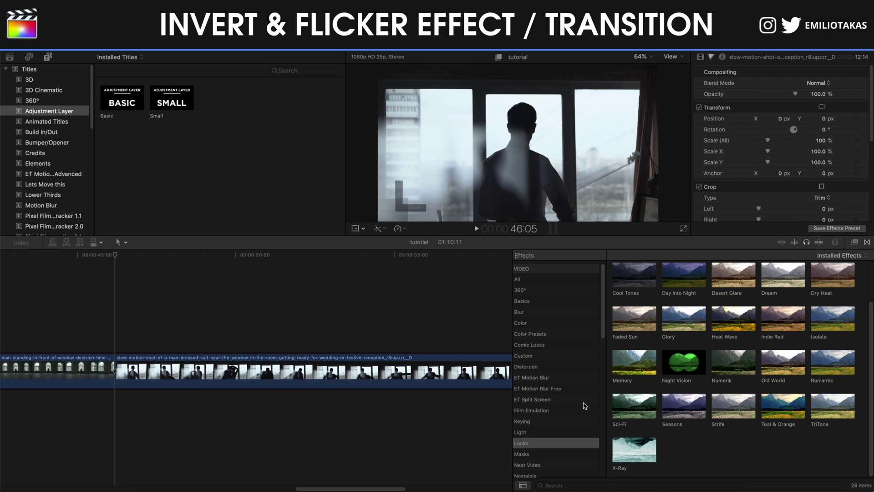
click(624, 452)
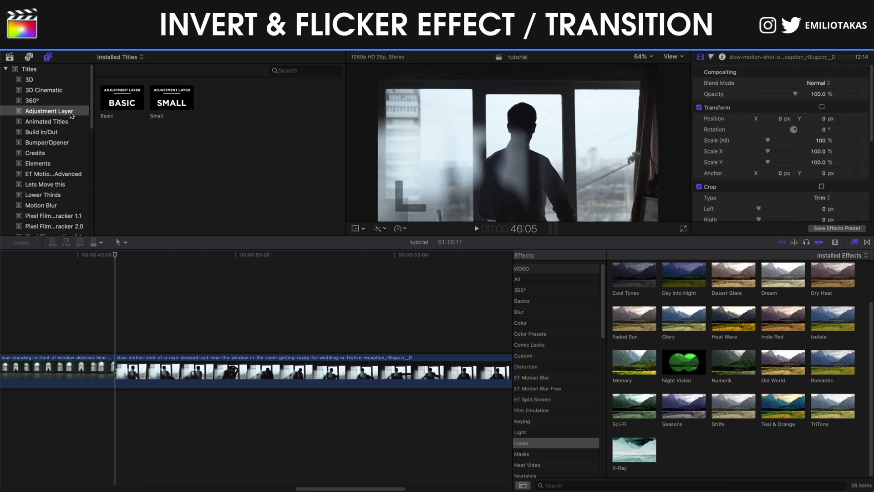
Place the Small adjustment layer above the cut across both clips, then hide the Browser
drag(163, 103, 96, 344)
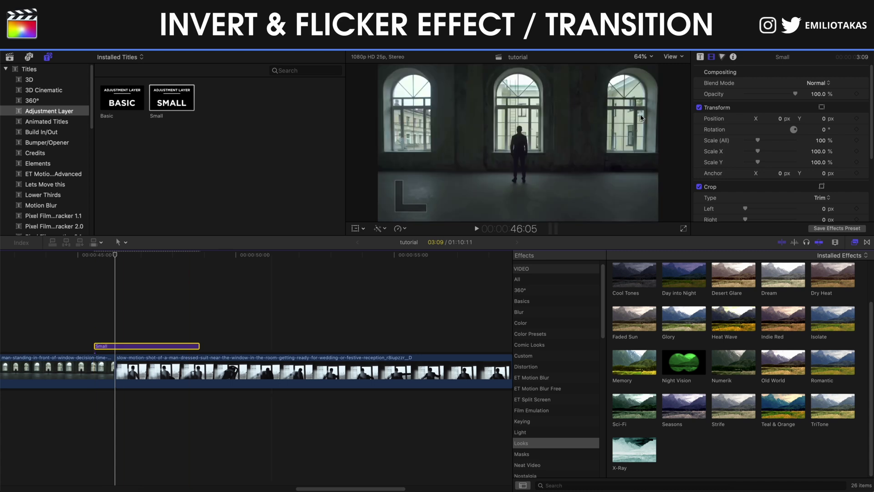
key(ctrl+super+1)
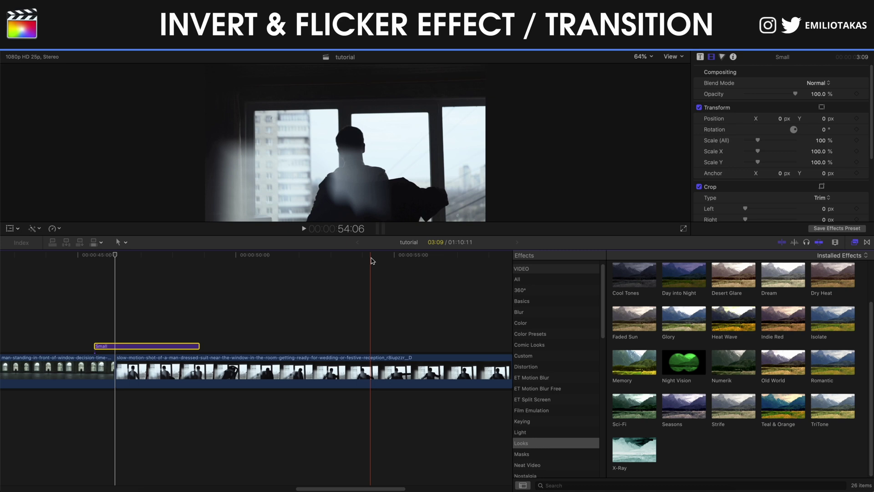
click(119, 320)
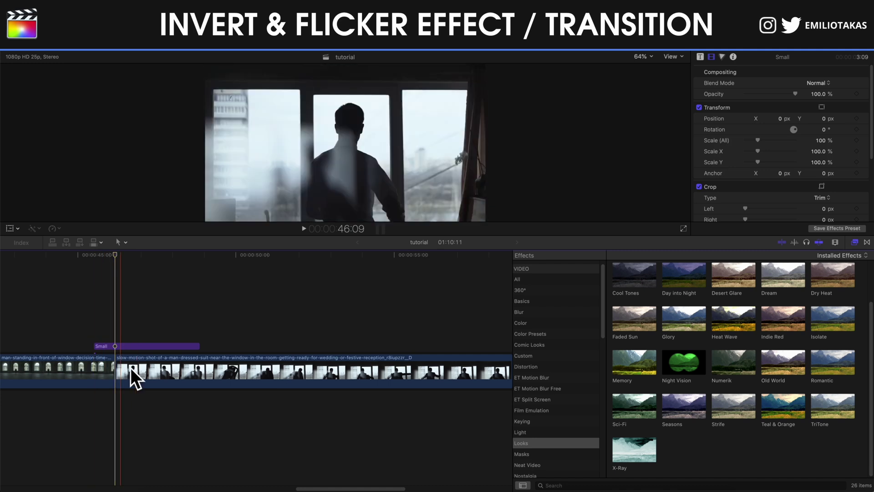
Snap the Small clip to the playhead and park the playhead one frame past the cut
drag(120, 347, 144, 348)
click(122, 349)
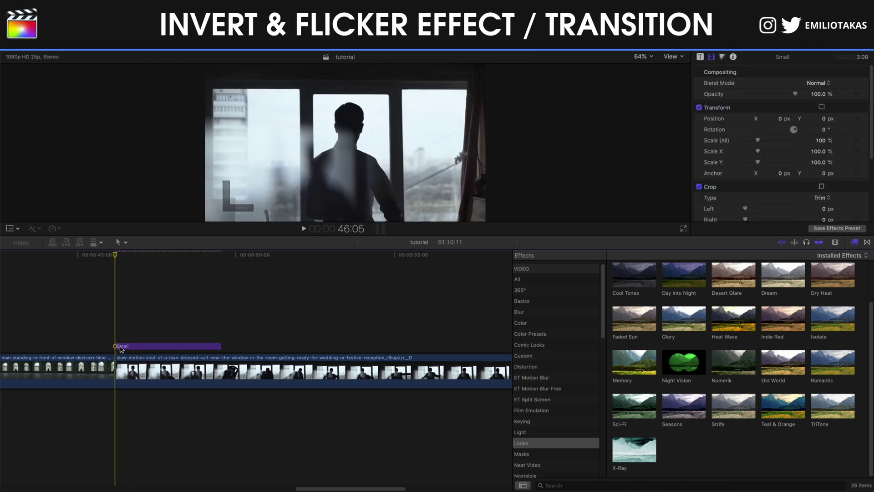
click(117, 335)
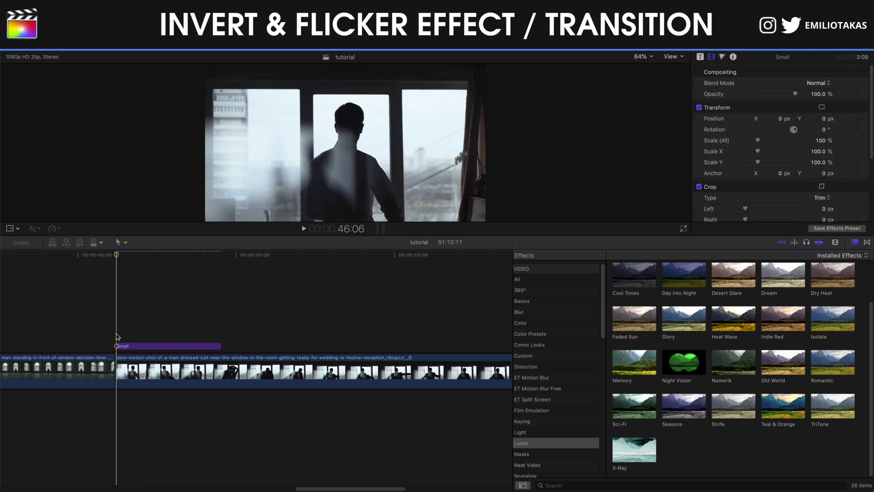
key(Right)
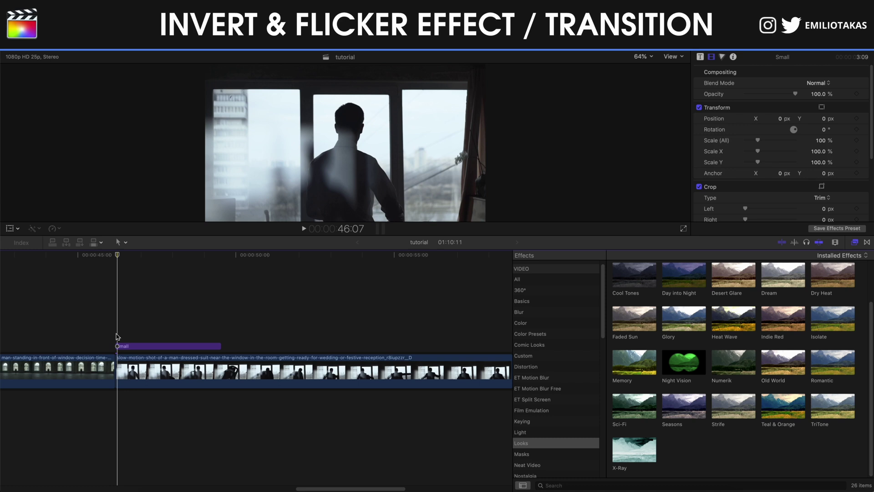
key(super+equal)
key(super+equal)
key(super+equal)
key(super+equal)
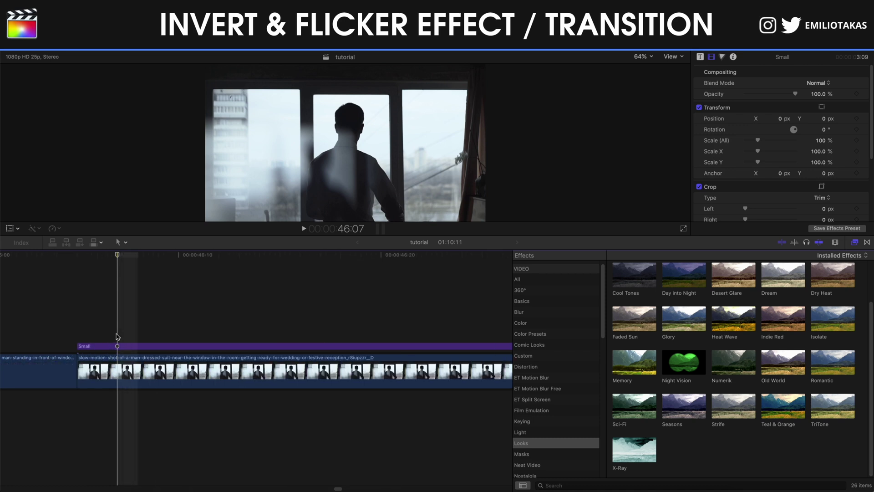
Blade Small at the playhead, delete the right piece, and slide the two-frame clip over the cut
click(119, 347)
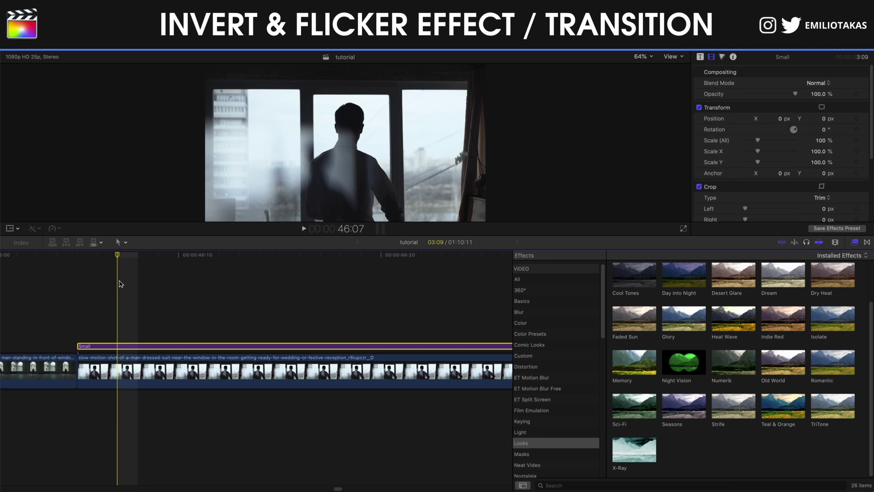
key(super+b)
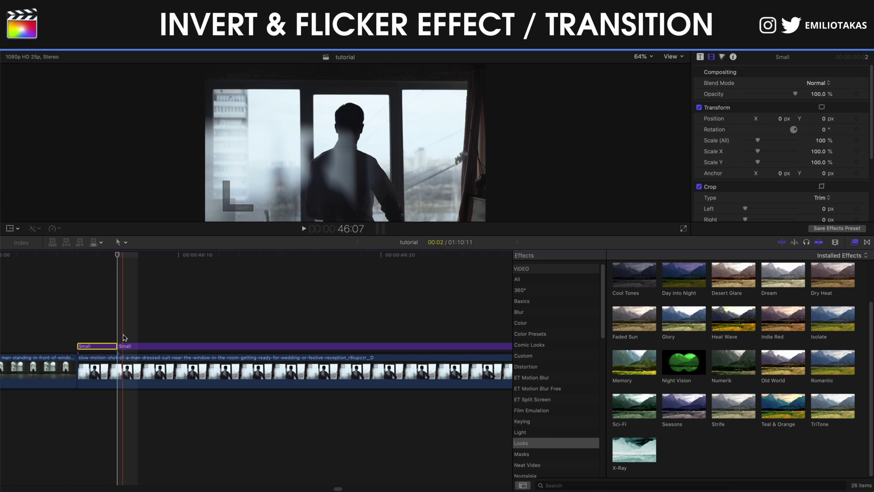
click(125, 346)
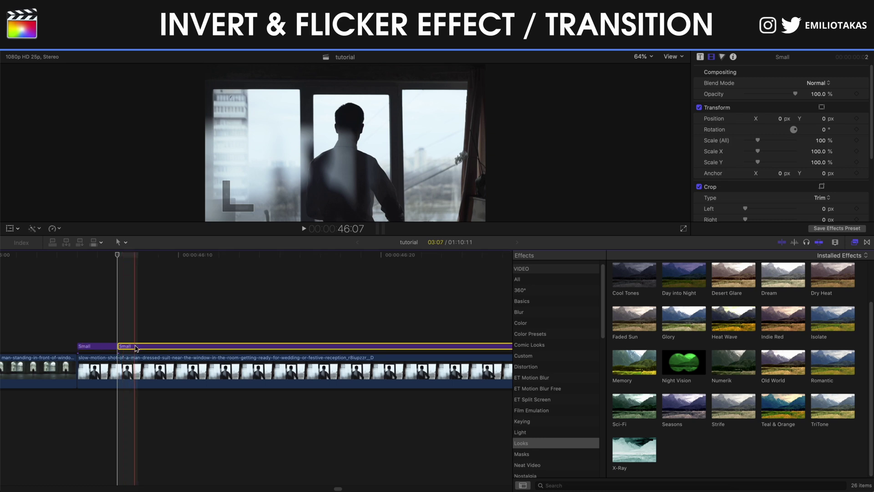
key(Delete)
drag(94, 346, 75, 346)
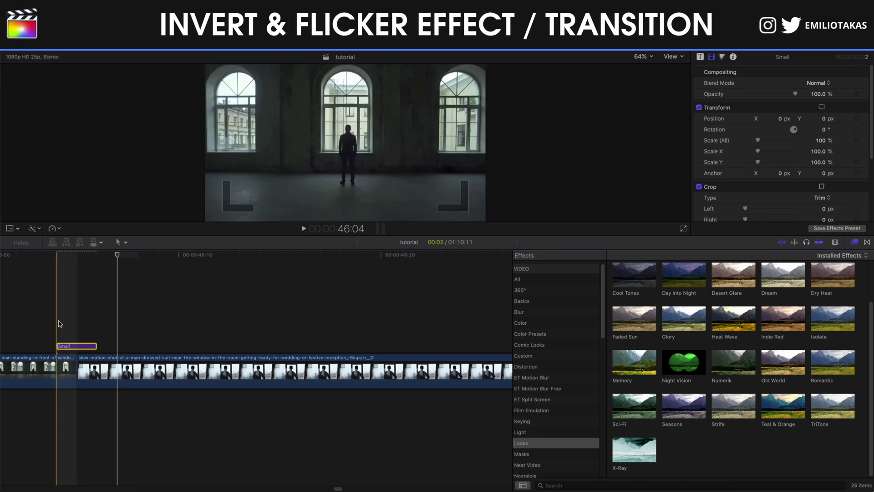
Apply X-Ray at Amount 100 to the two-frame Small clip and preview the inverted flash
drag(631, 458, 78, 344)
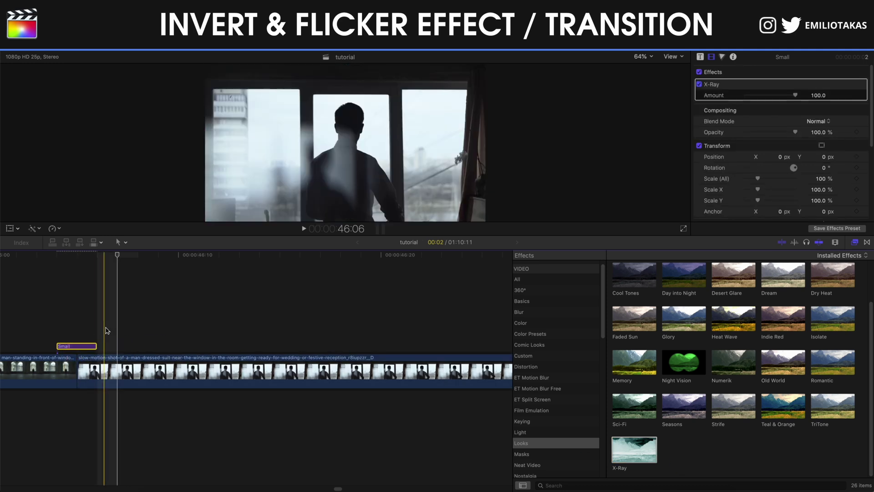
click(33, 326)
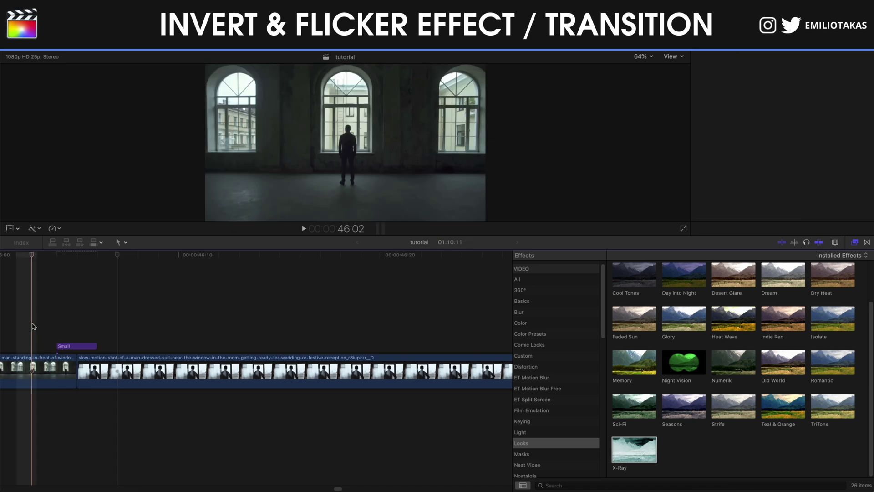
key(space)
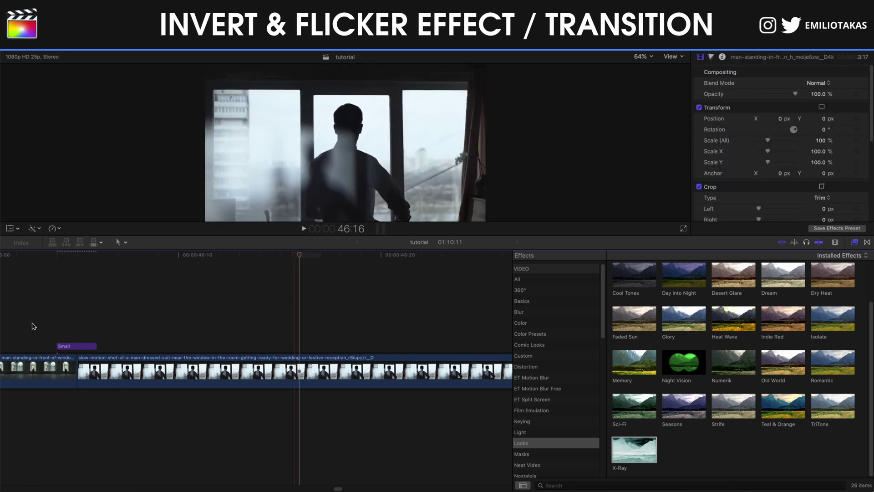
click(44, 327)
click(57, 328)
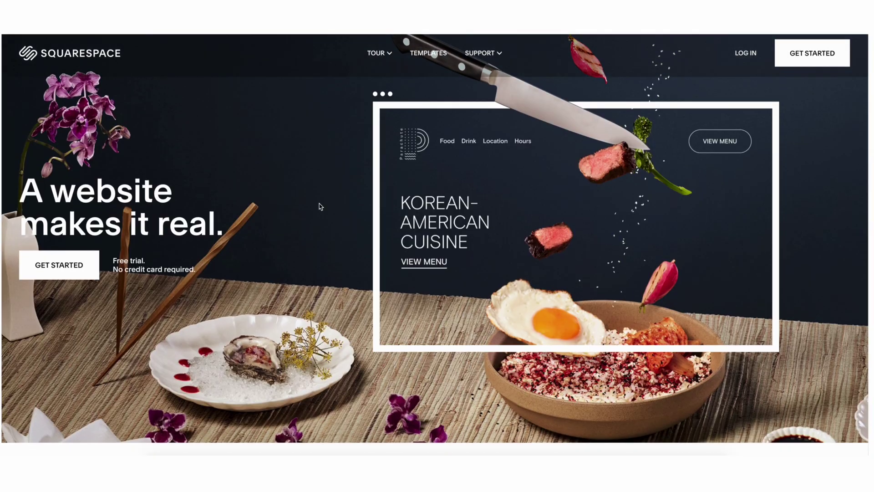
Scroll the Squarespace homepage down past the templates showcase to the Trusted by examples
scroll(318, 205, down, 5)
scroll(319, 206, down, 10)
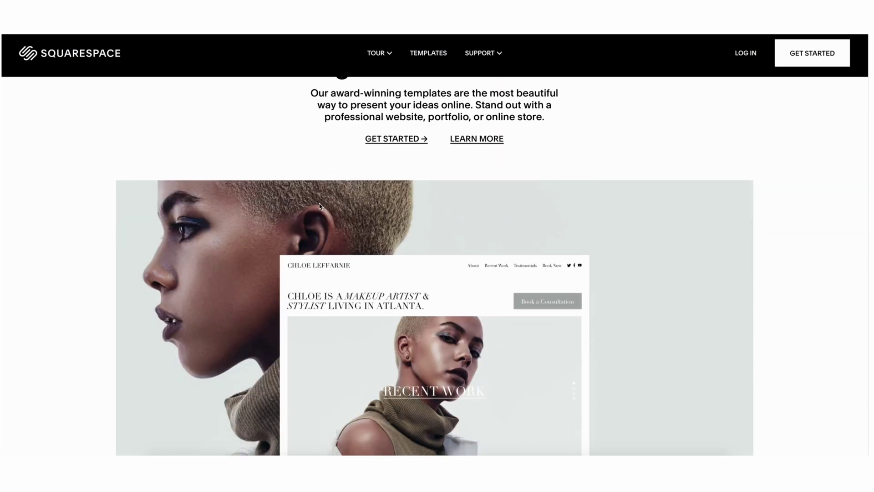
scroll(320, 206, down, 7)
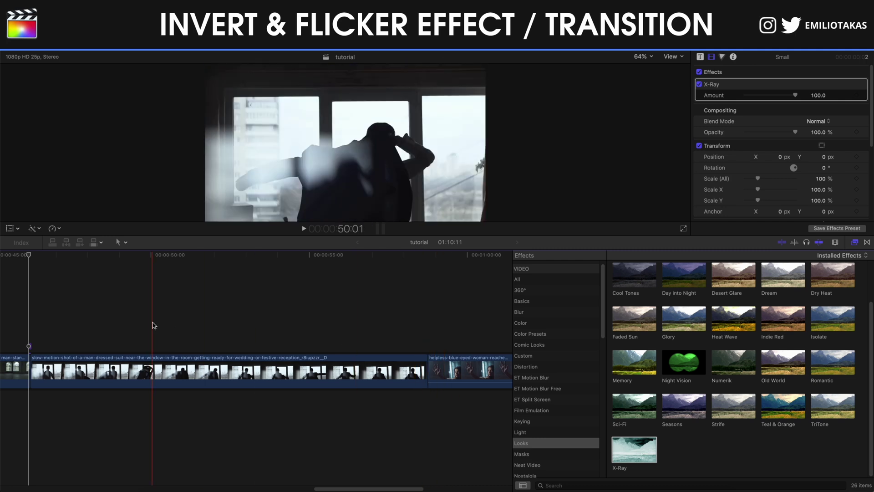
Move the two-frame X-Ray Small clip toward the next cut
key(super+equal)
key(super+equal)
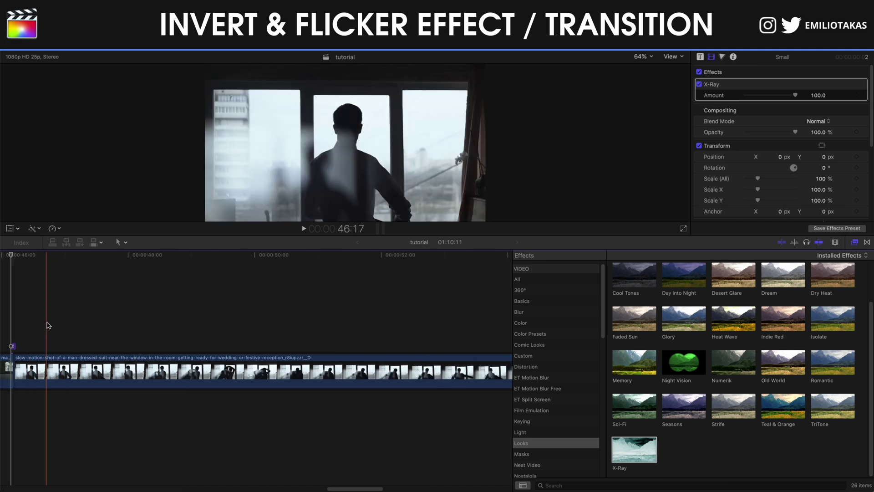
click(121, 347)
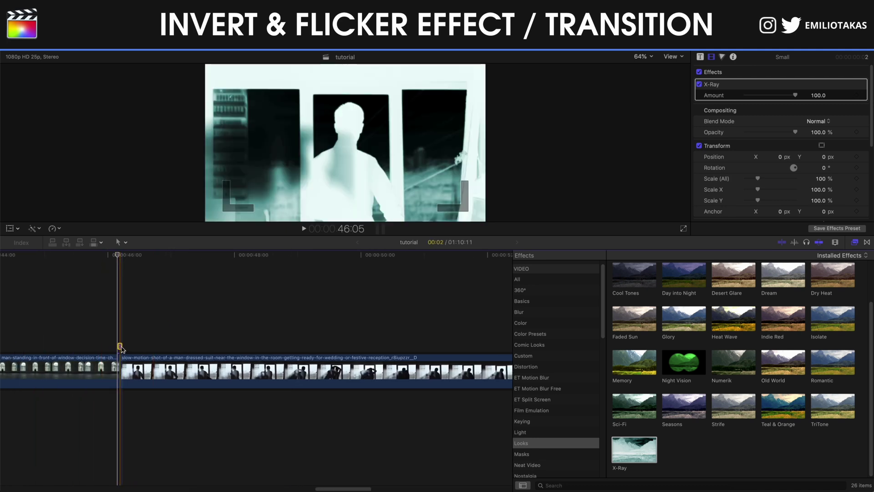
drag(121, 348, 481, 346)
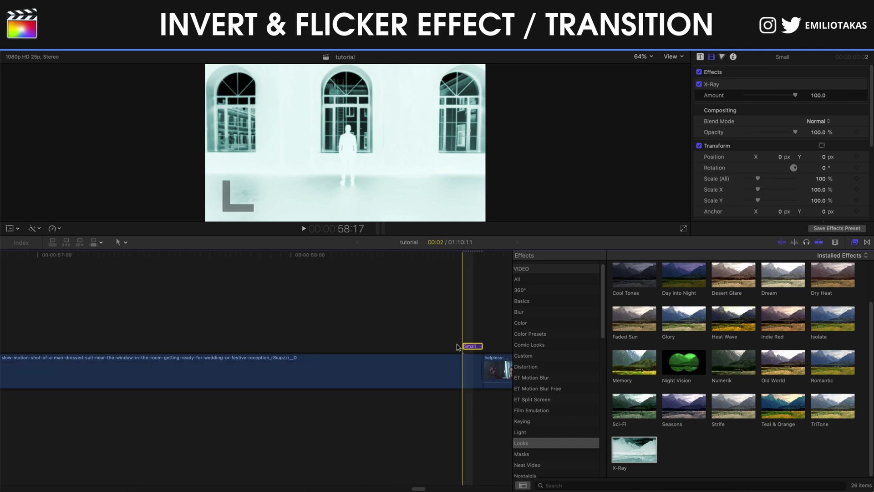
Trim the Small clip to one frame at 58:17 and duplicate it beside the original
key(super+equal)
key(super+equal)
click(410, 339)
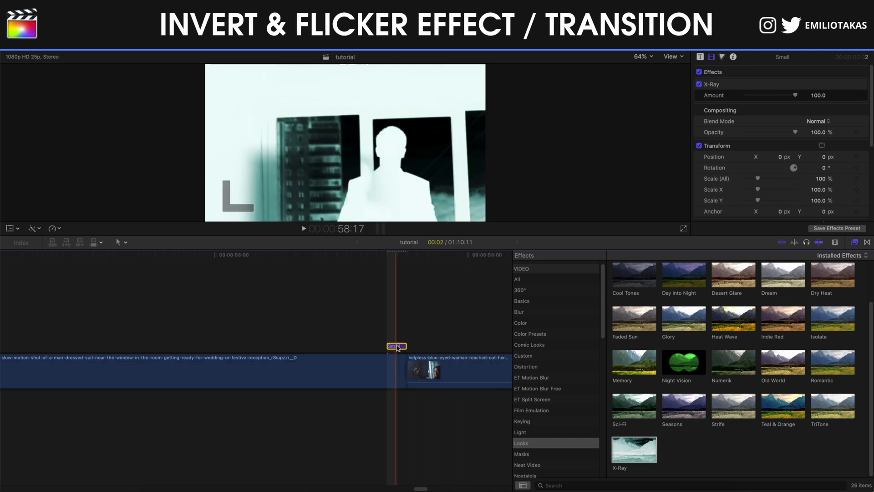
key(super+equal)
click(379, 331)
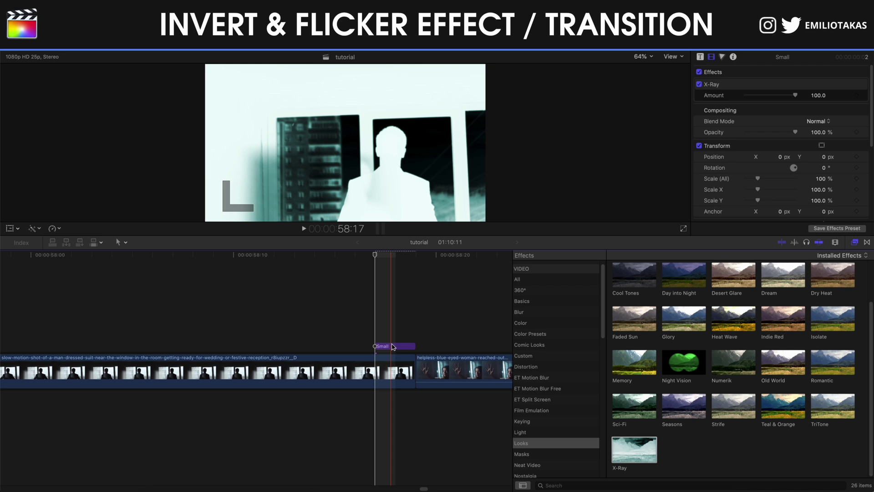
click(386, 347)
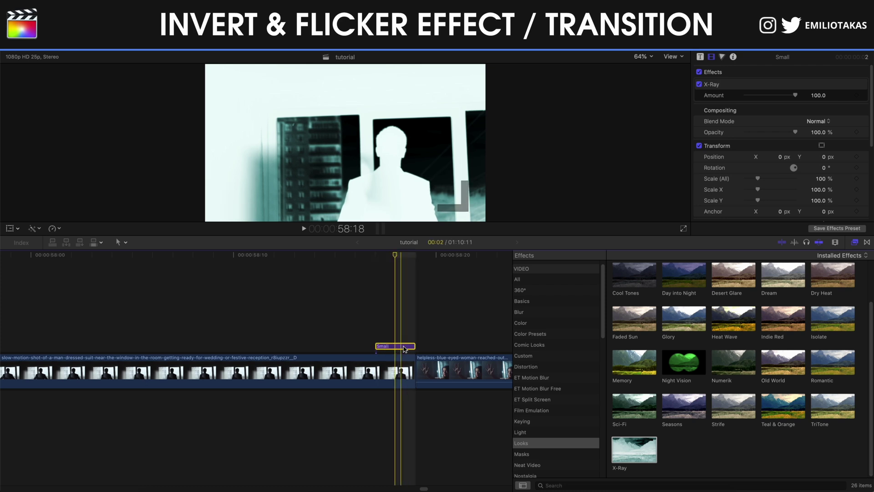
drag(414, 348, 396, 348)
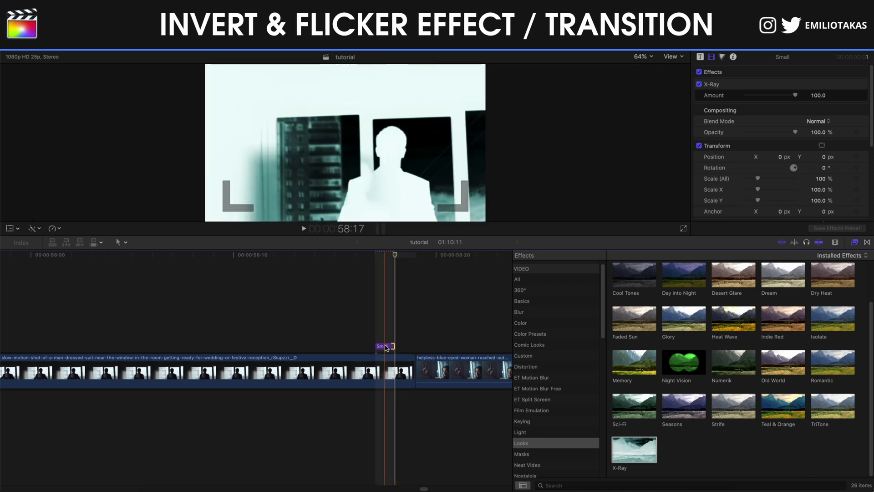
drag(386, 348, 426, 348)
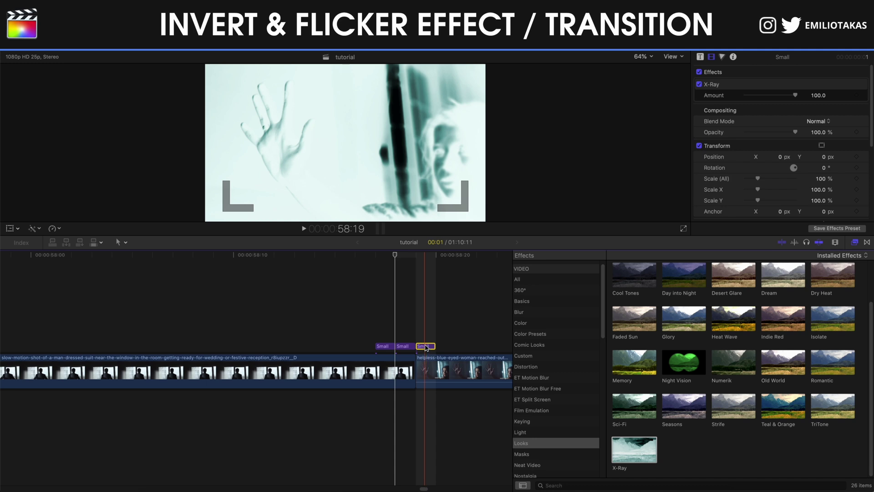
Play back the flicker transition to preview the three Small clips
click(324, 335)
key(space)
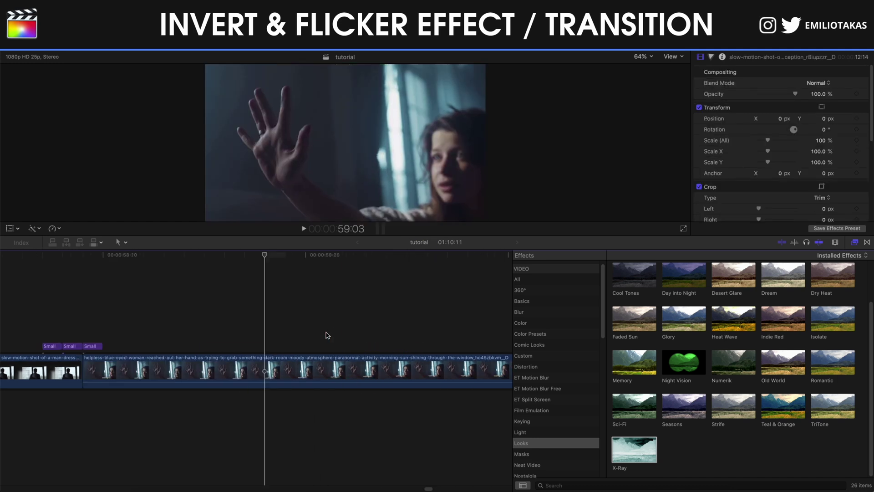
key(space)
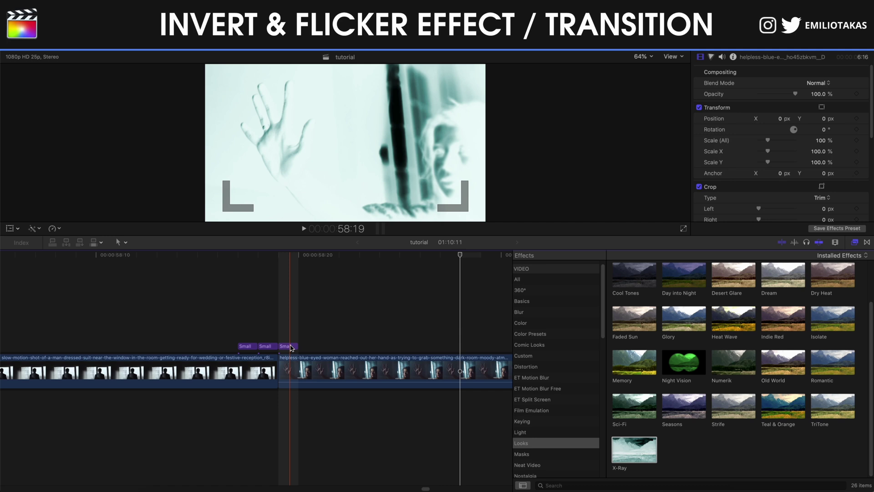
scroll(409, 337, left, 5)
scroll(380, 326, right, 3)
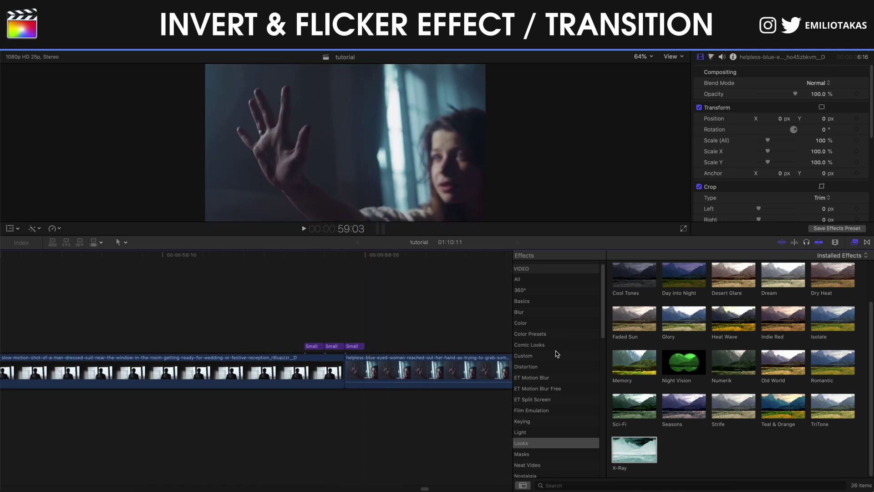
Apply Colorize to the middle Small clip, remapping black to green and white to cyan
click(530, 325)
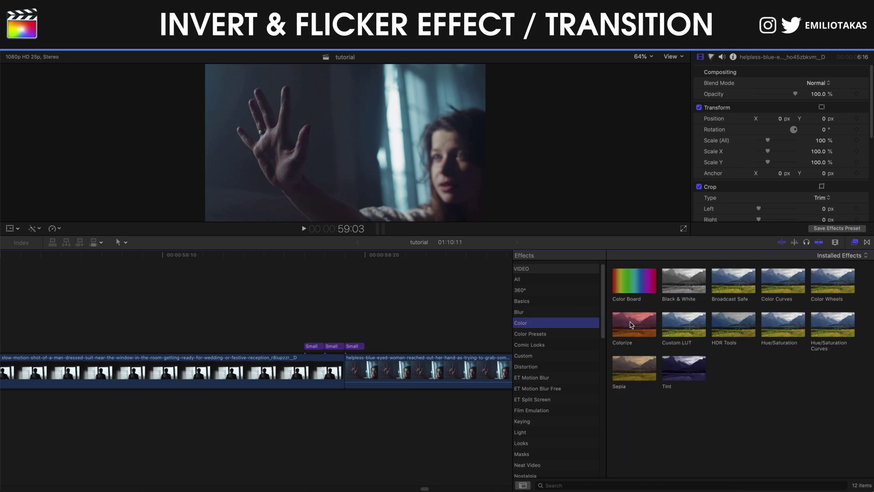
drag(635, 323, 334, 348)
click(334, 347)
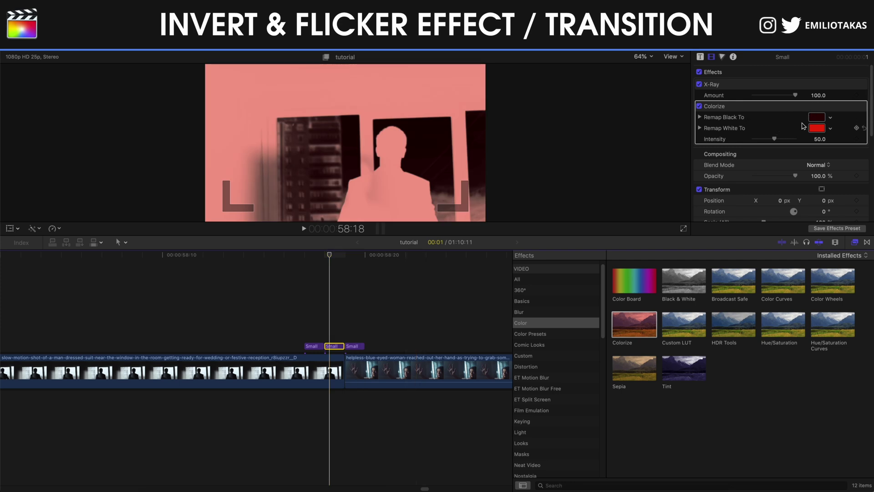
click(814, 119)
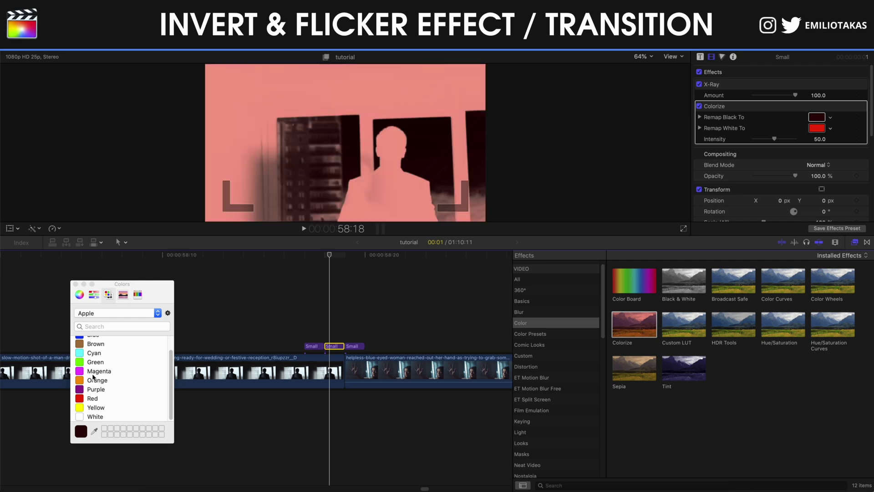
click(82, 363)
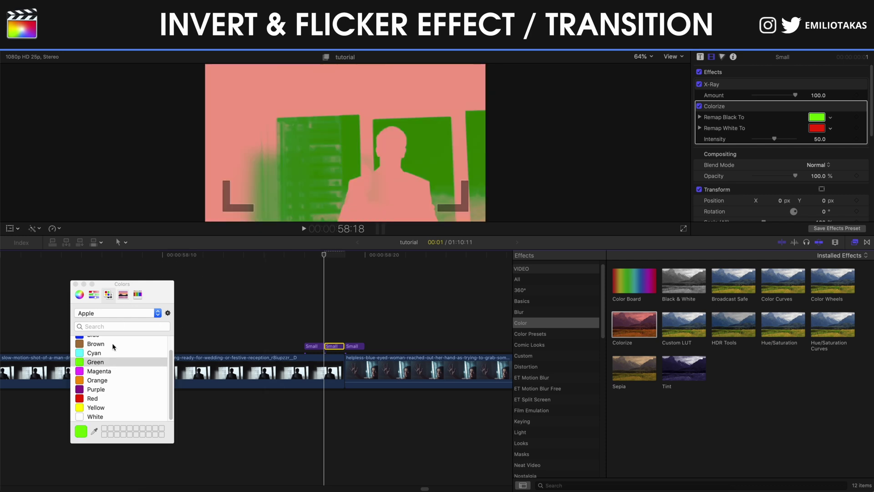
click(819, 130)
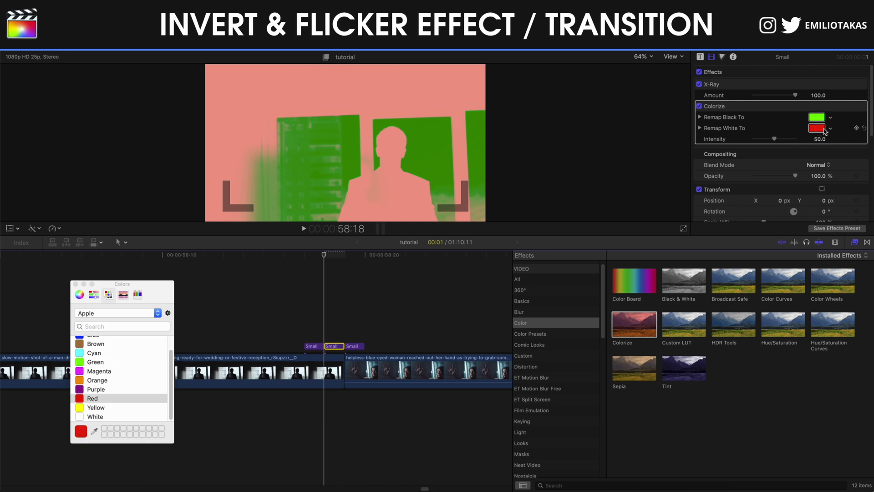
click(80, 354)
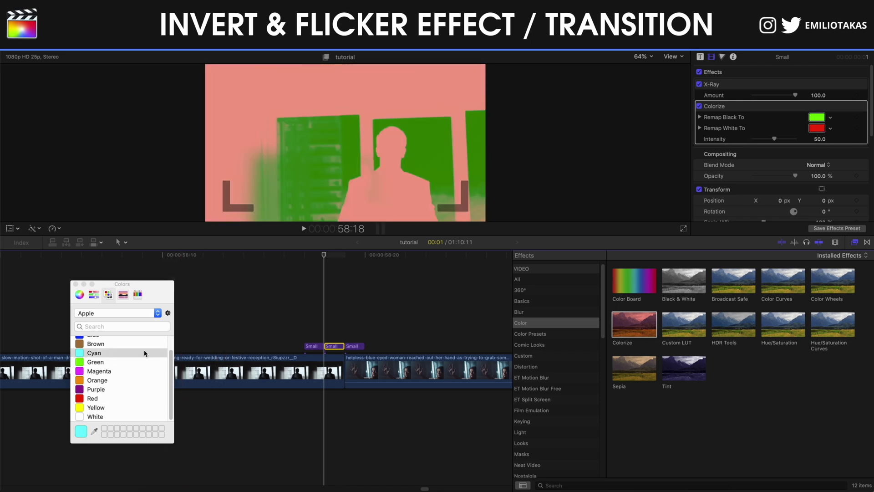
click(820, 130)
click(81, 354)
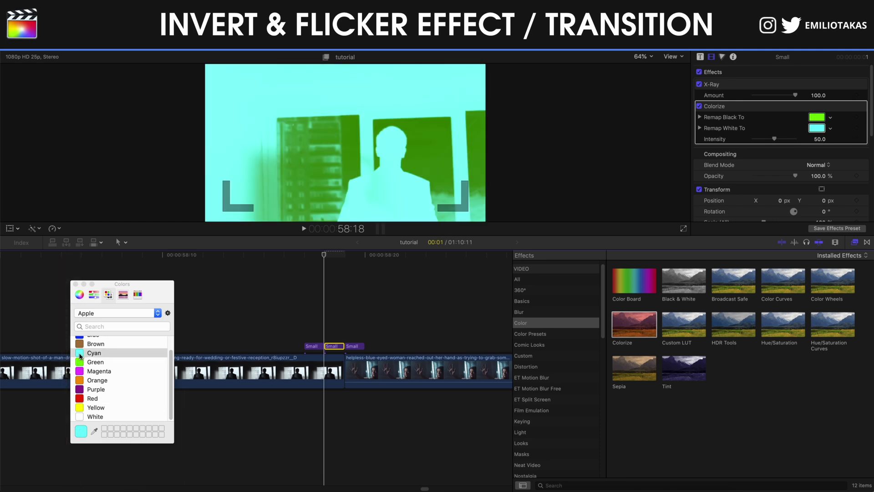
click(75, 284)
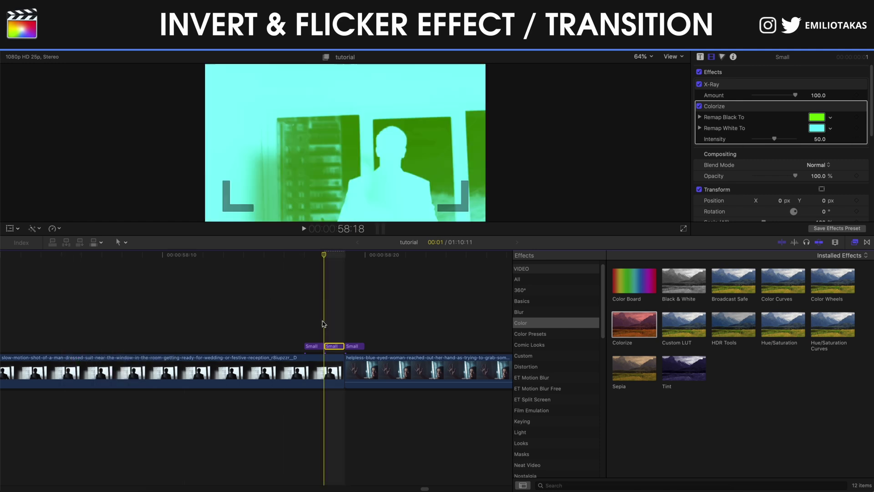
Apply Colorize to the third Small clip, remapping black to cyan and white to blue
click(342, 329)
click(352, 346)
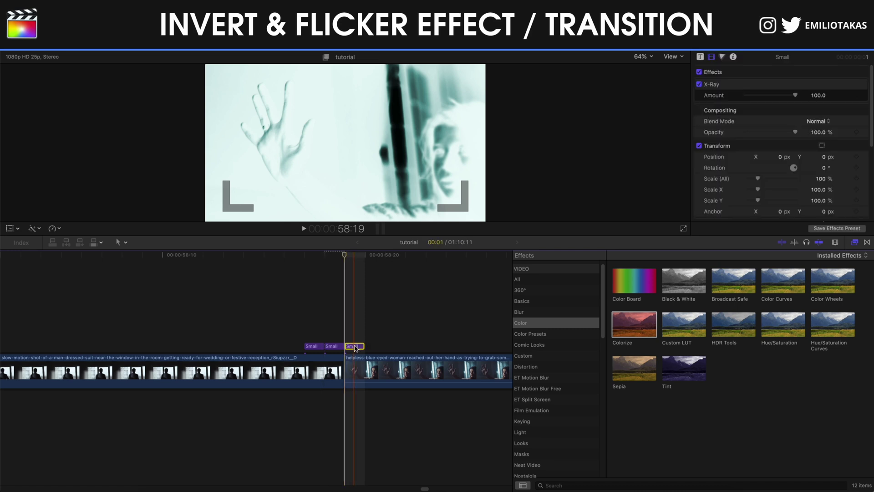
click(354, 346)
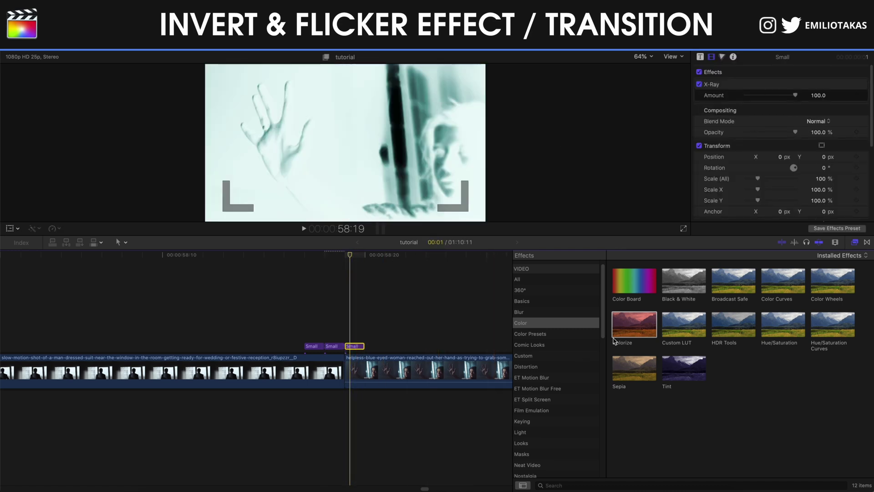
drag(625, 332, 357, 348)
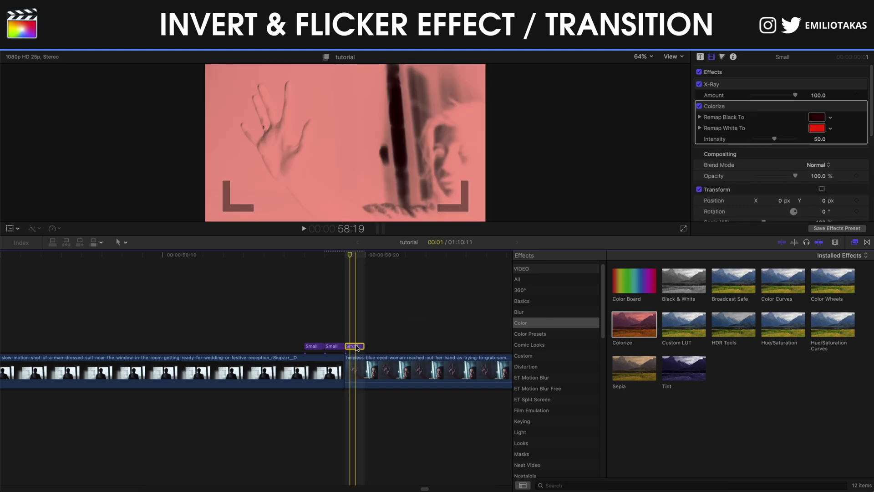
click(815, 118)
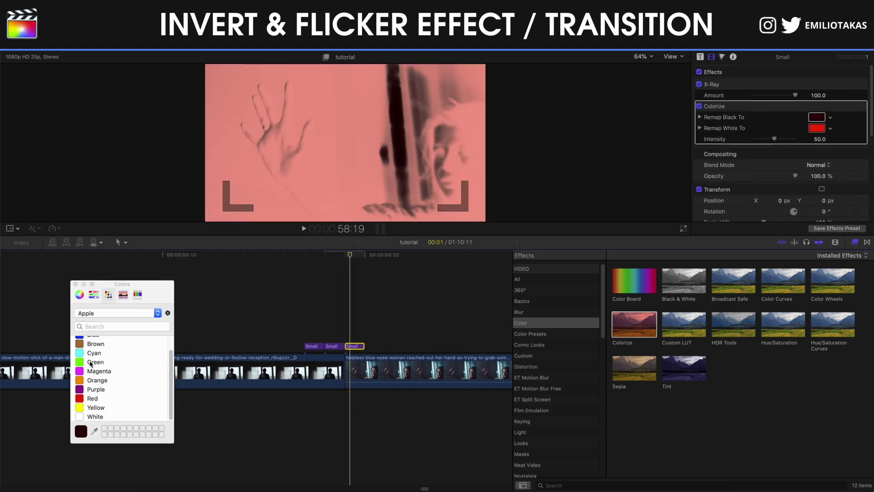
click(81, 354)
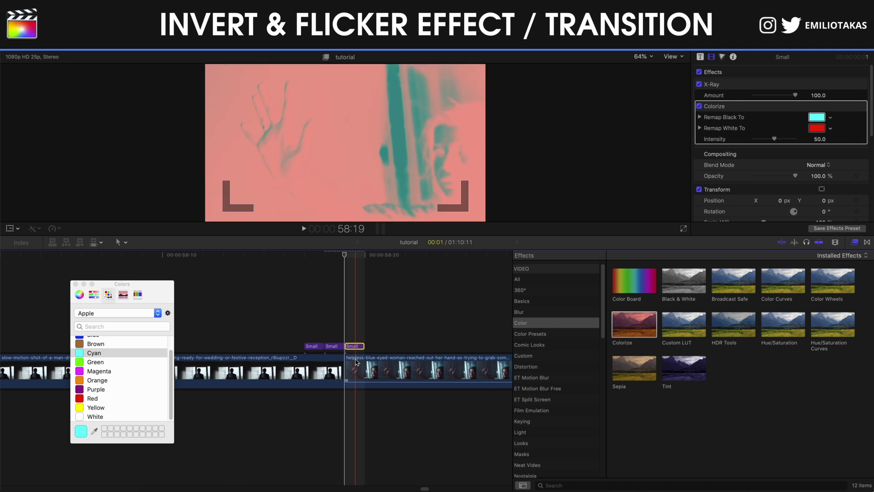
click(818, 129)
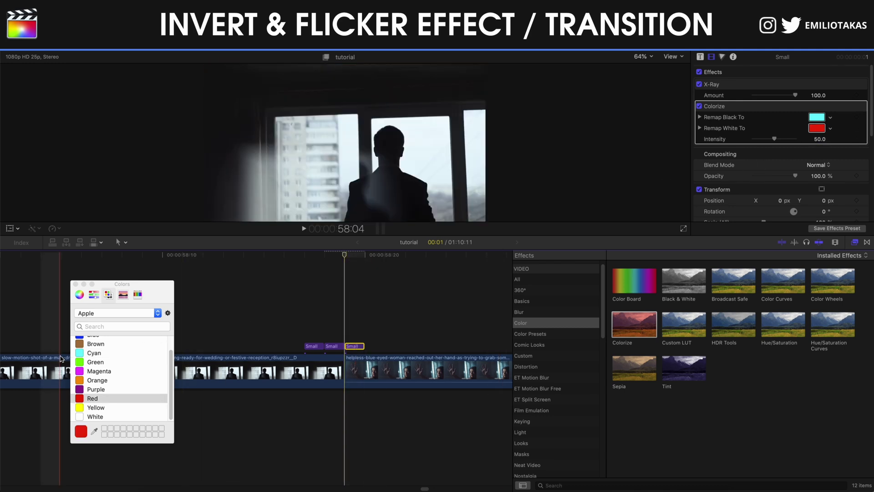
scroll(82, 343, up, 1)
click(81, 341)
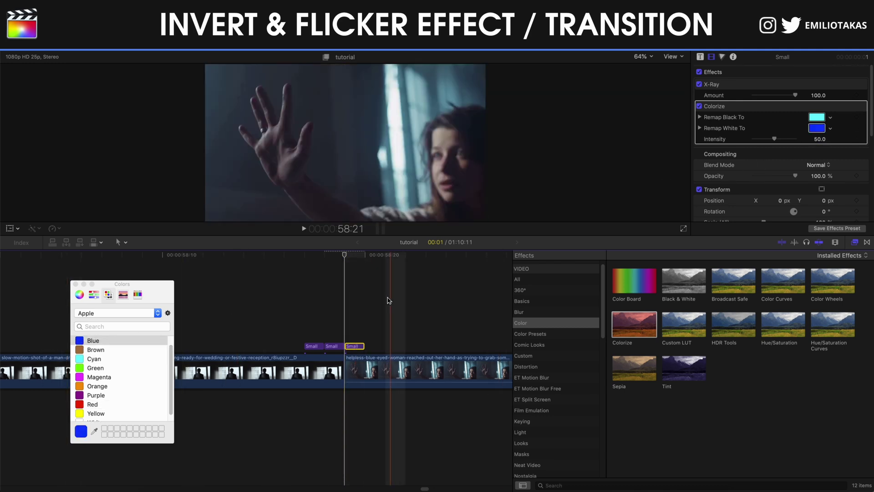
click(75, 284)
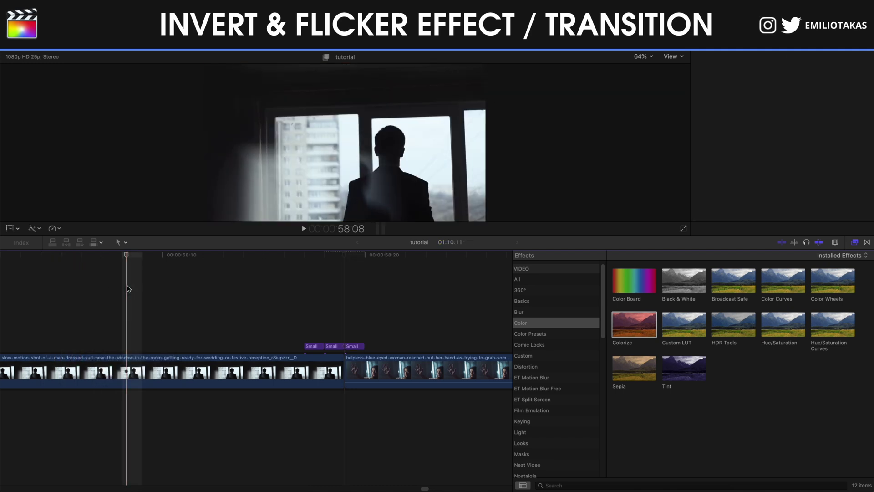
click(83, 313)
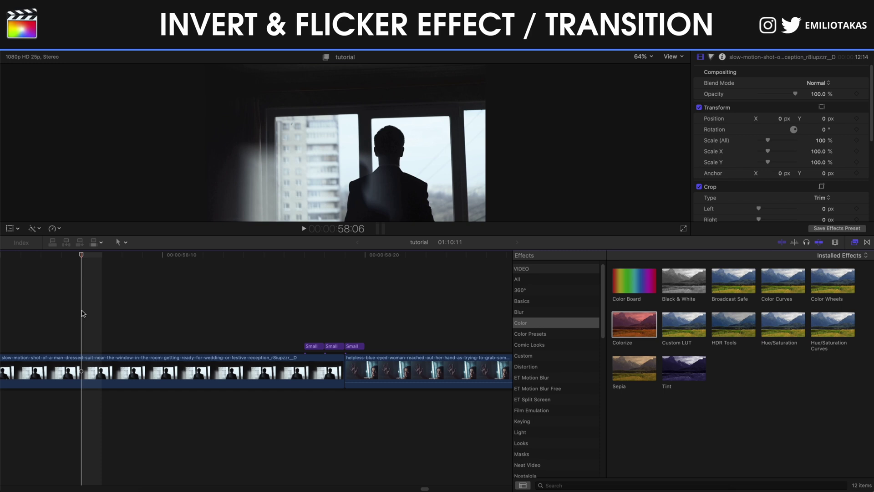
key(space)
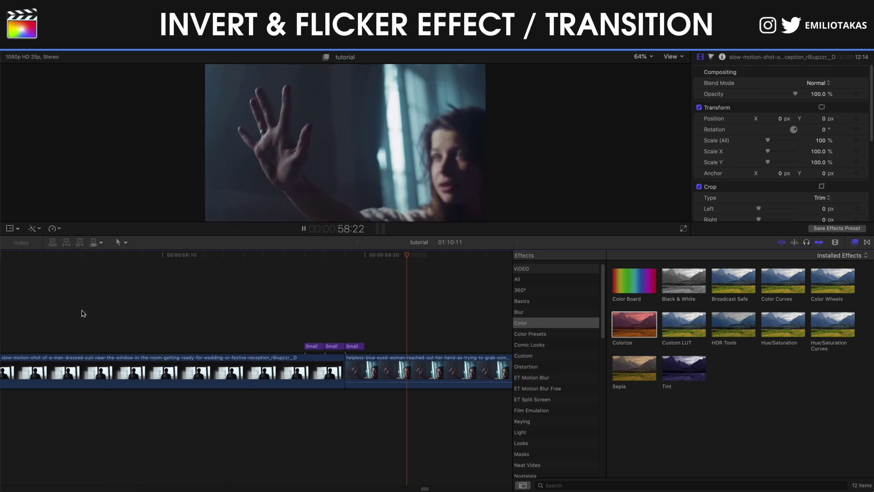
key(space)
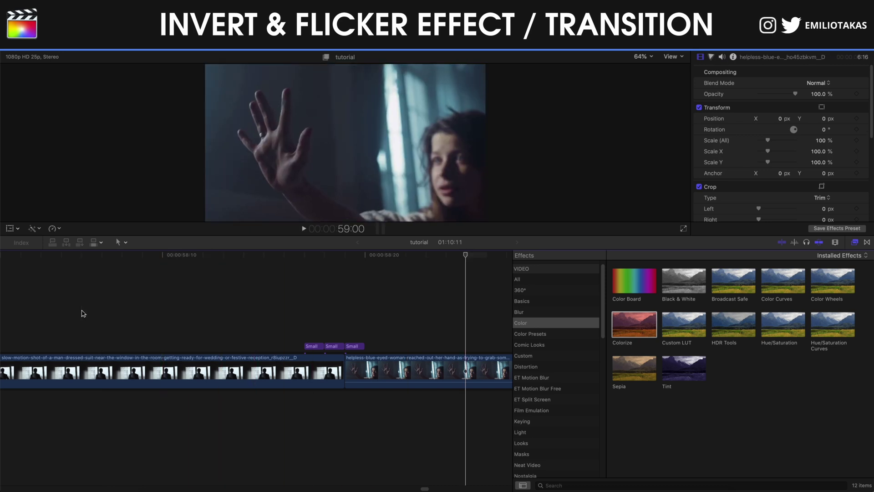
key(super+minus)
key(super+minus)
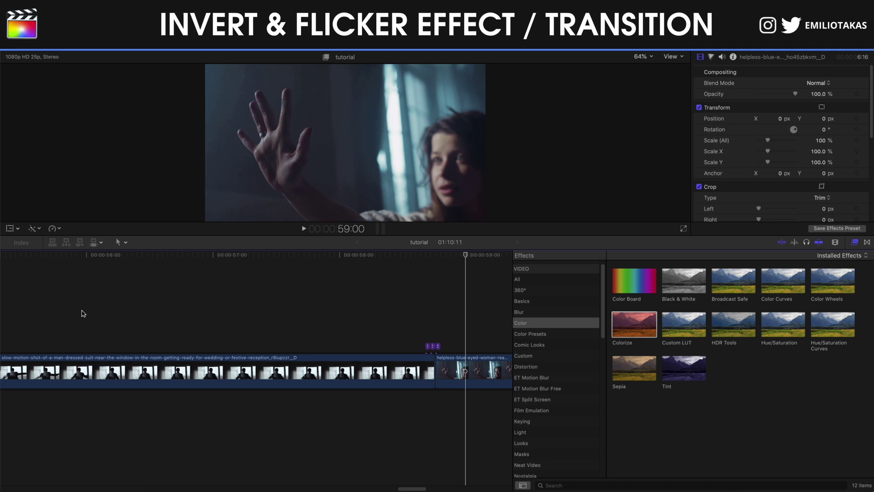
key(super+minus)
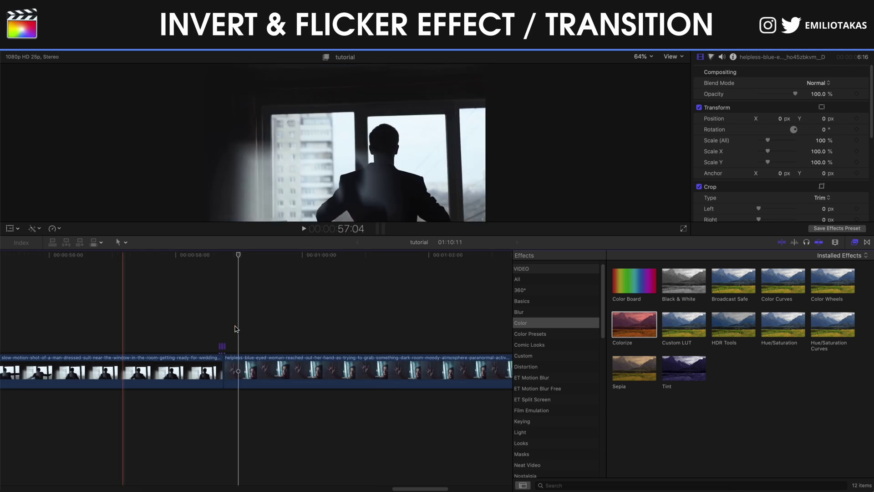
Copy the Small clips to the next cut near 1:04 and zoom in on the edit point
click(121, 347)
drag(121, 348, 499, 348)
scroll(500, 348, right, 5)
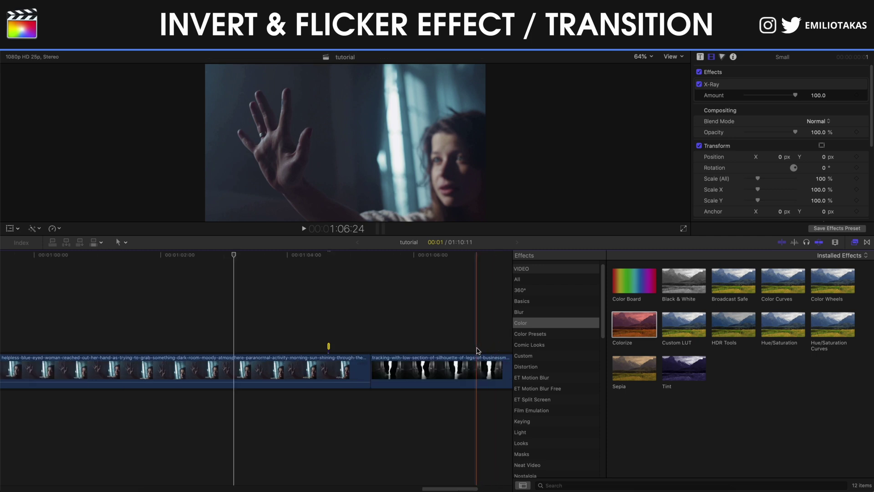
key(super+equal)
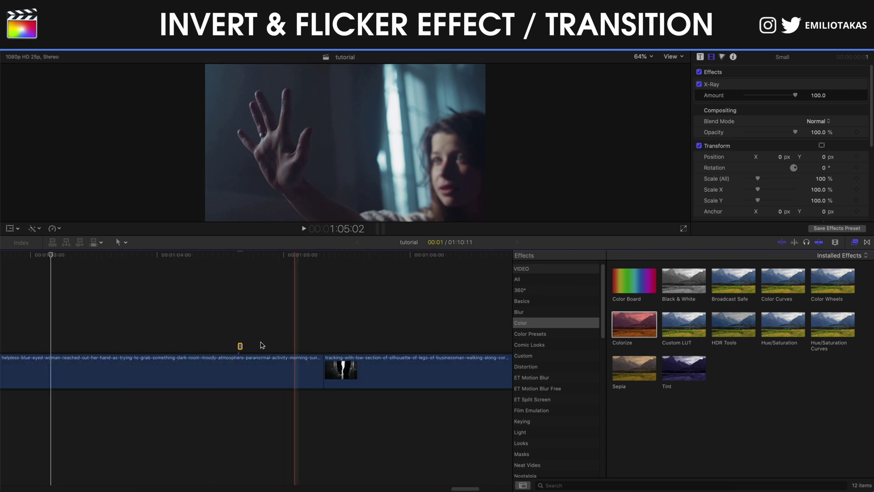
key(super+equal)
Move the Small adjustment clip to the cut and lengthen it across the edit
drag(186, 345, 347, 347)
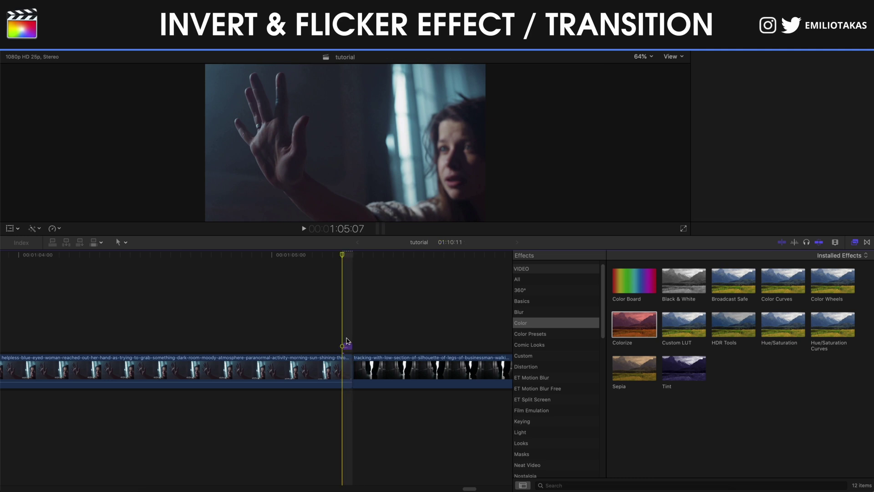
key(super+equal)
key(super+equal)
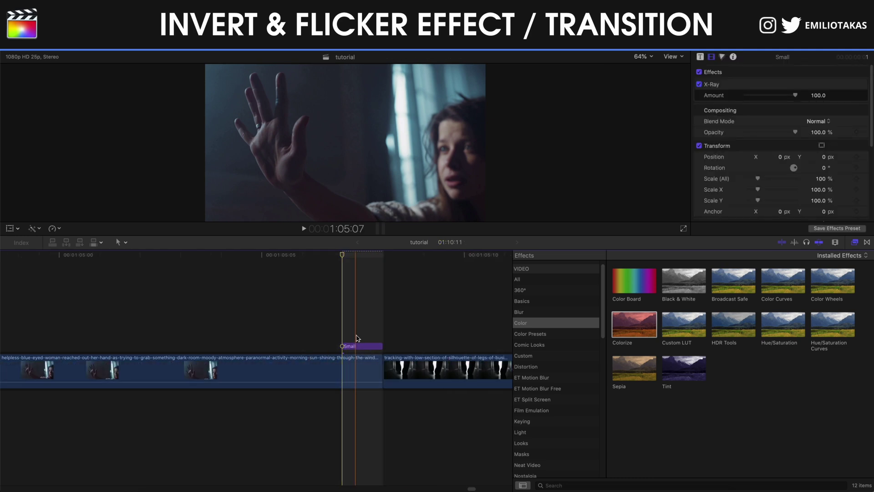
click(381, 346)
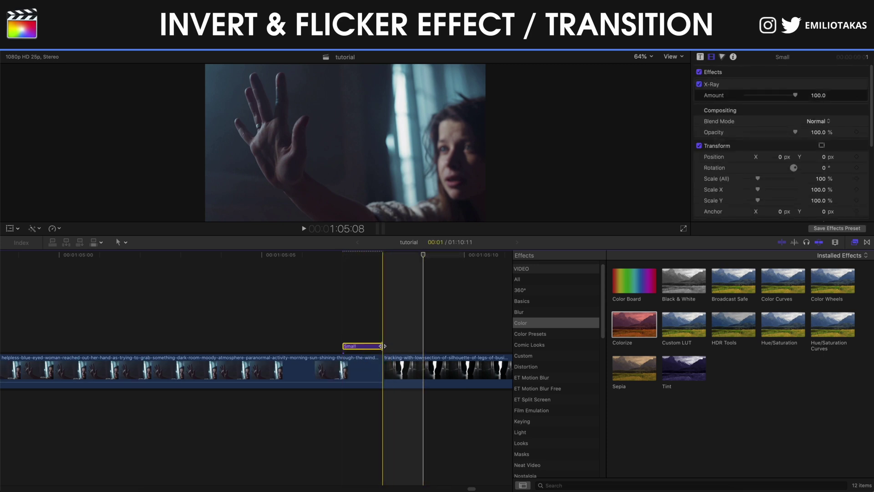
drag(381, 345, 467, 346)
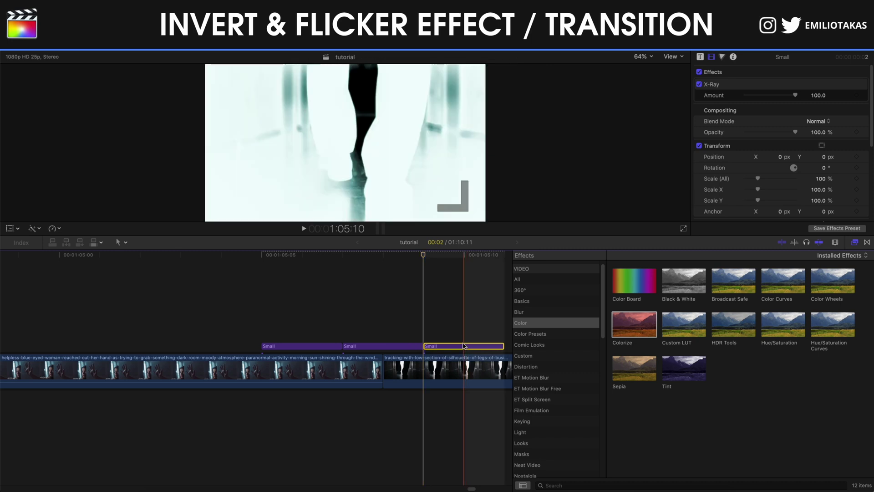
click(266, 315)
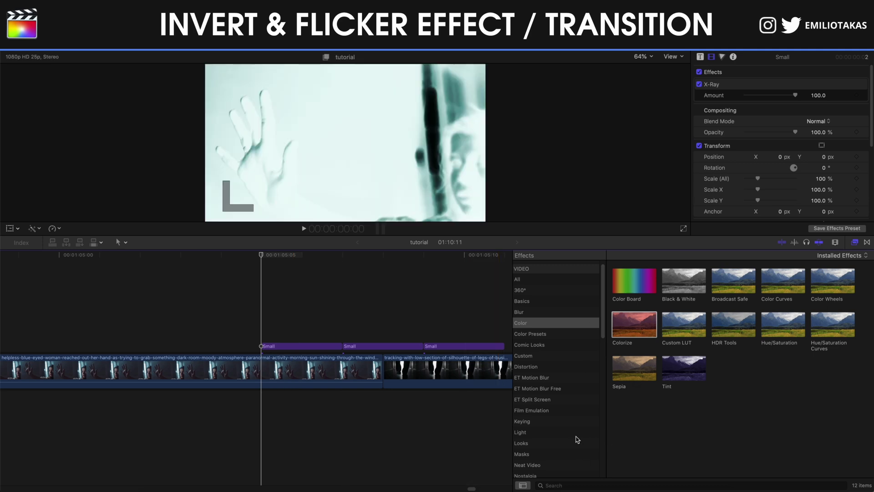
Search effects for 'bad' and apply Bad TV to the first and third Small clips
click(541, 280)
click(598, 483)
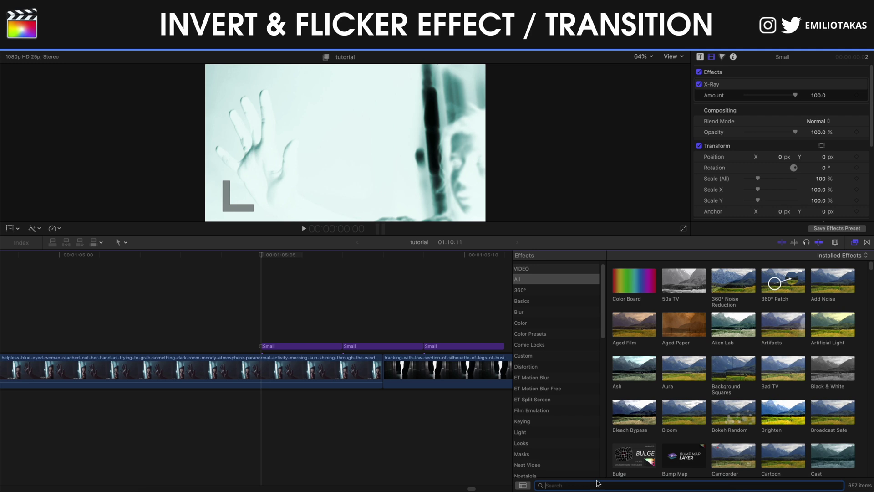
text(bad tv)
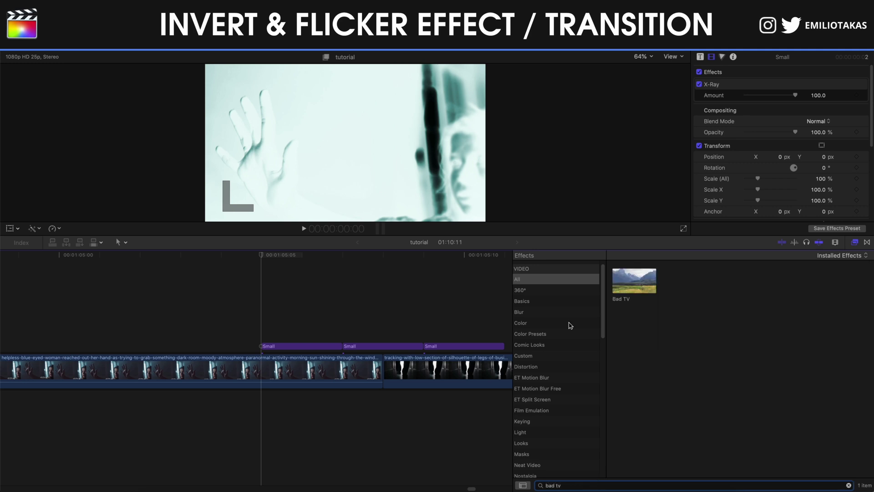
drag(623, 286, 299, 350)
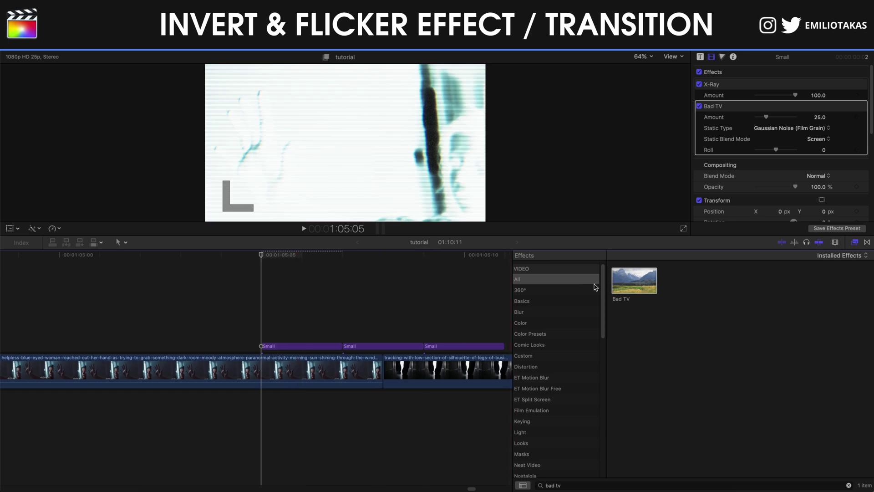
drag(634, 280, 473, 348)
click(855, 243)
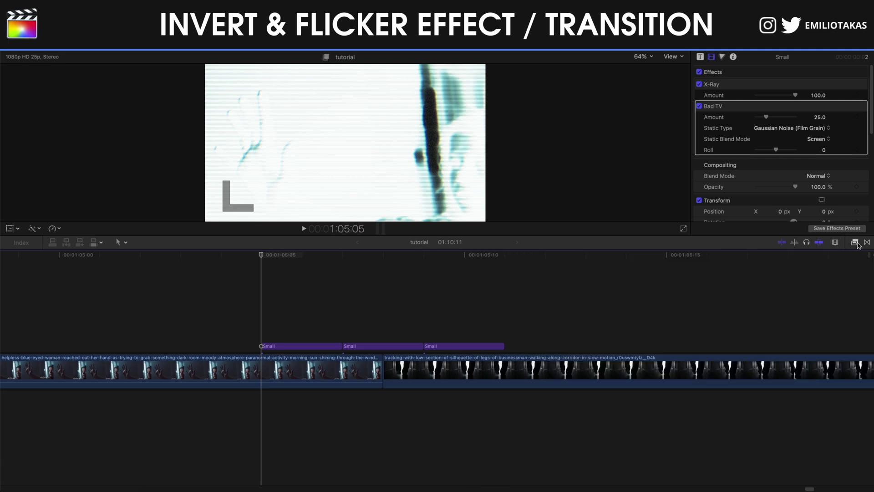
Select all three Small clips and set their Scale (All) to 165%
click(383, 345)
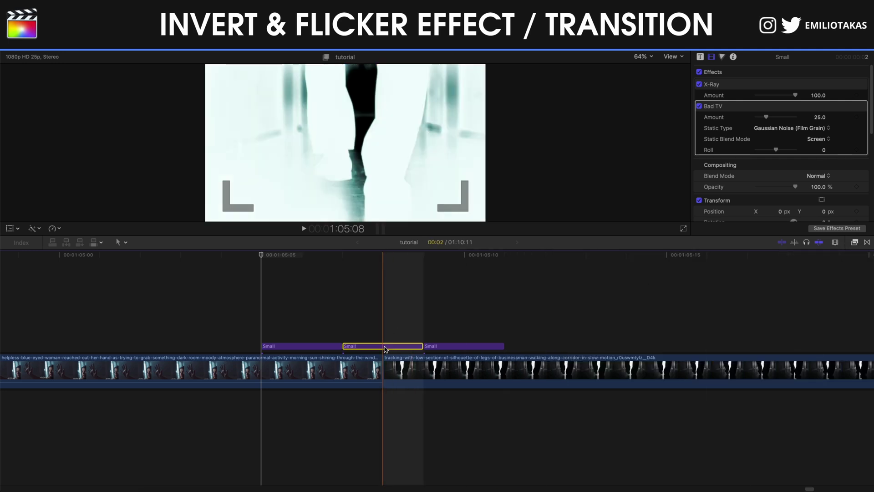
drag(319, 315, 437, 341)
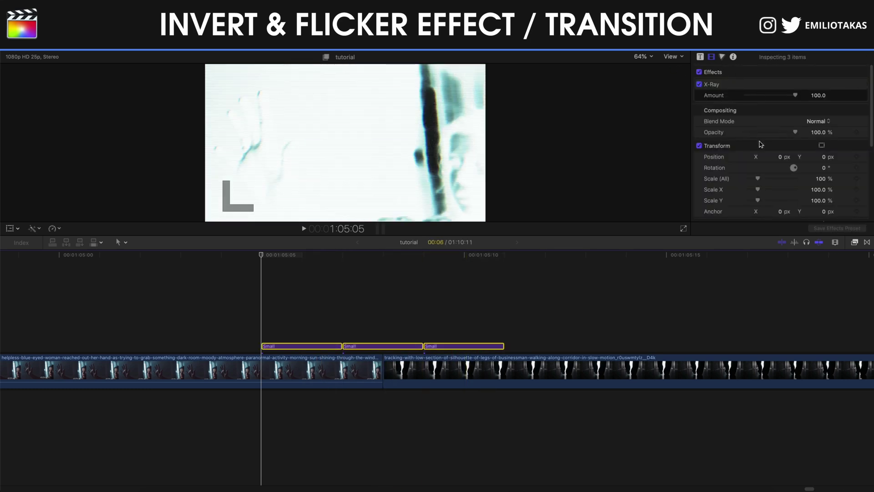
drag(757, 179, 766, 182)
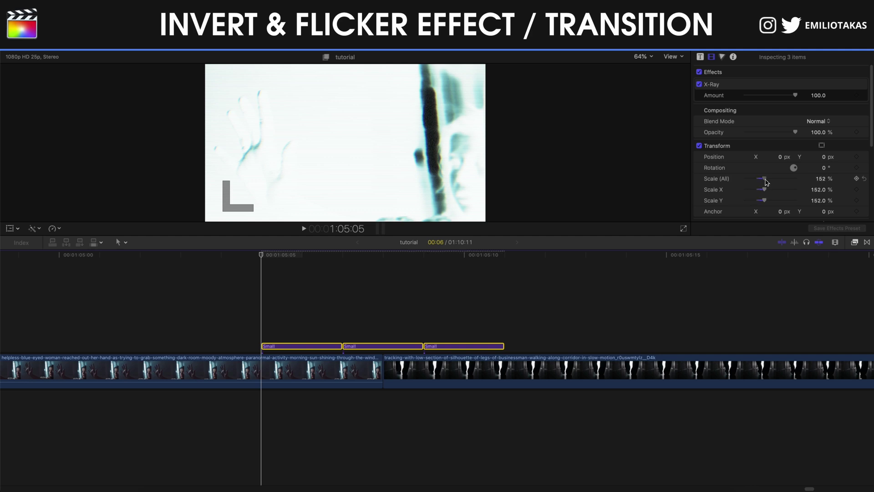
click(823, 179)
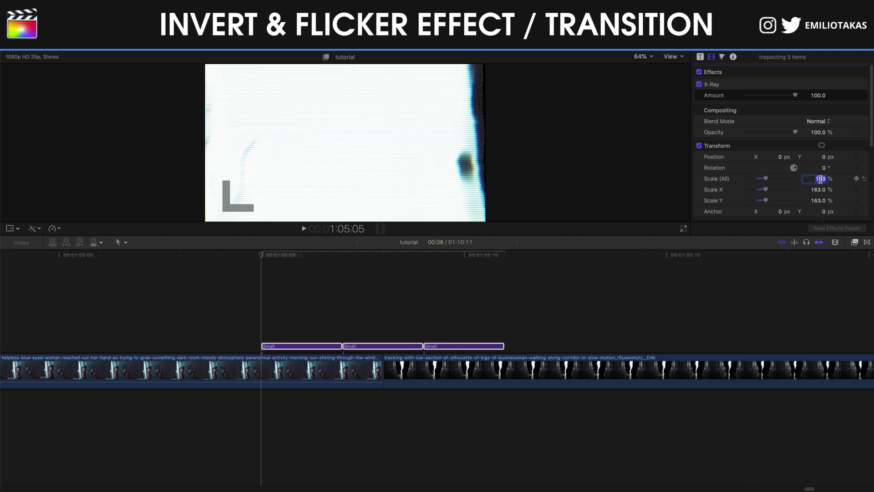
text(165)
key(Return)
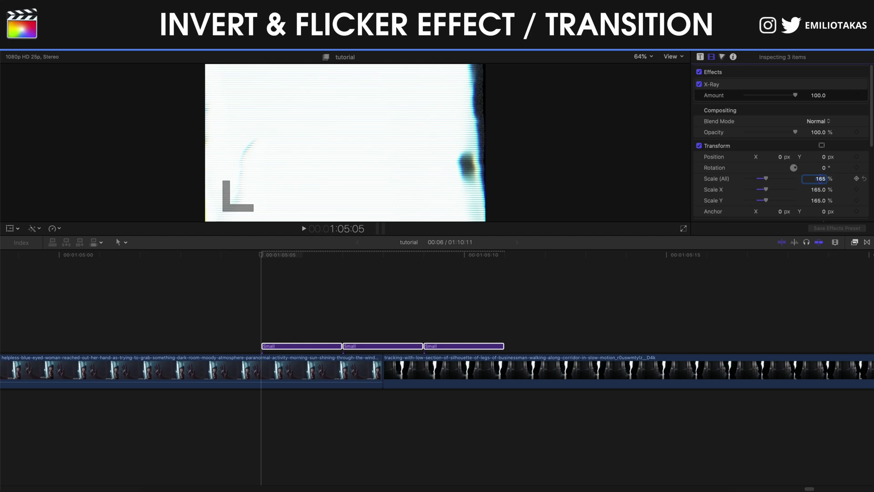
key(super+minus)
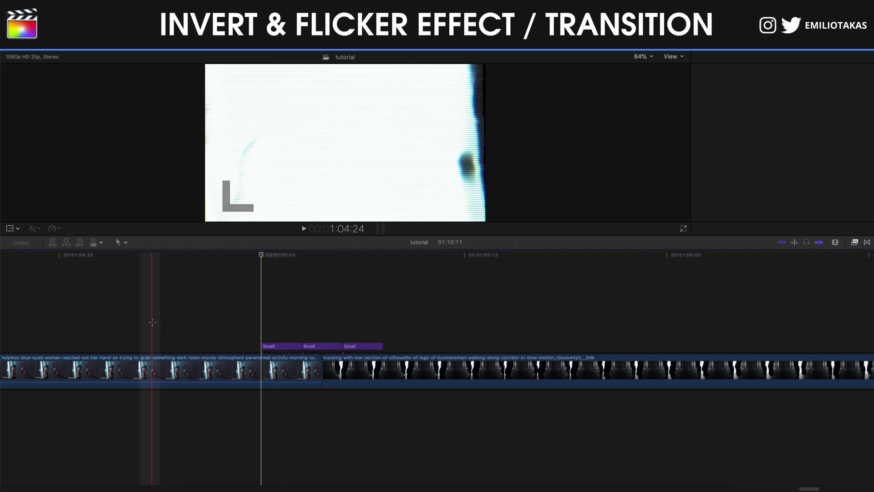
click(152, 325)
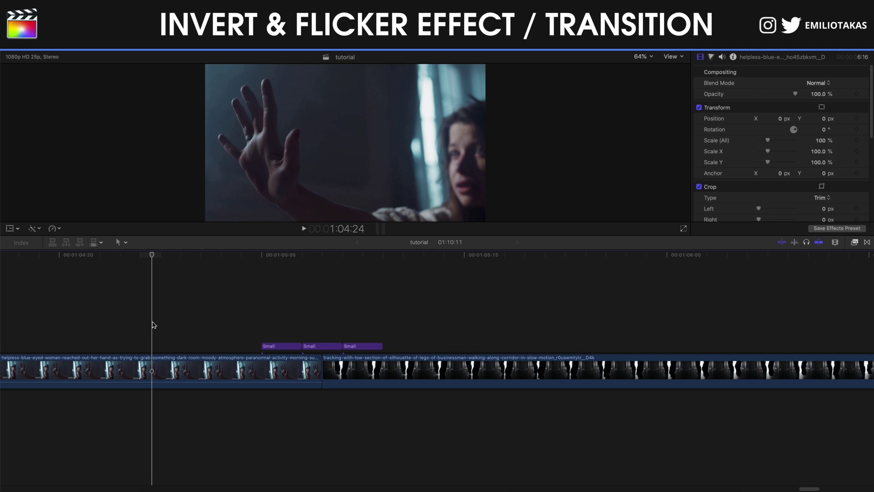
key(space)
click(152, 325)
key(space)
key(space)
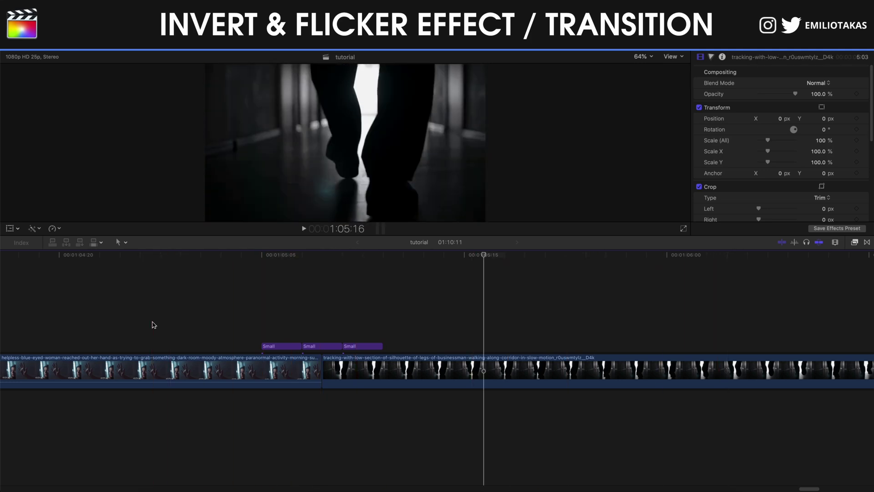
click(302, 346)
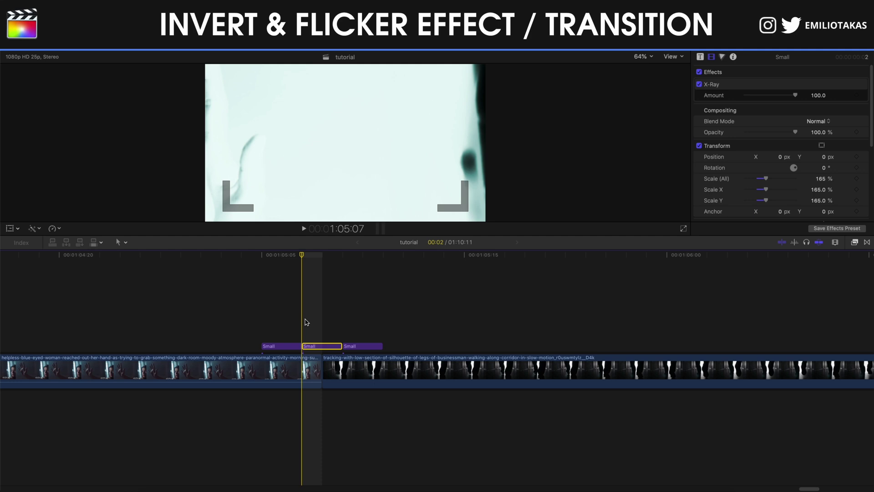
Move the first Small clip's start one frame earlier
key(super+equal)
key(super+equal)
click(145, 328)
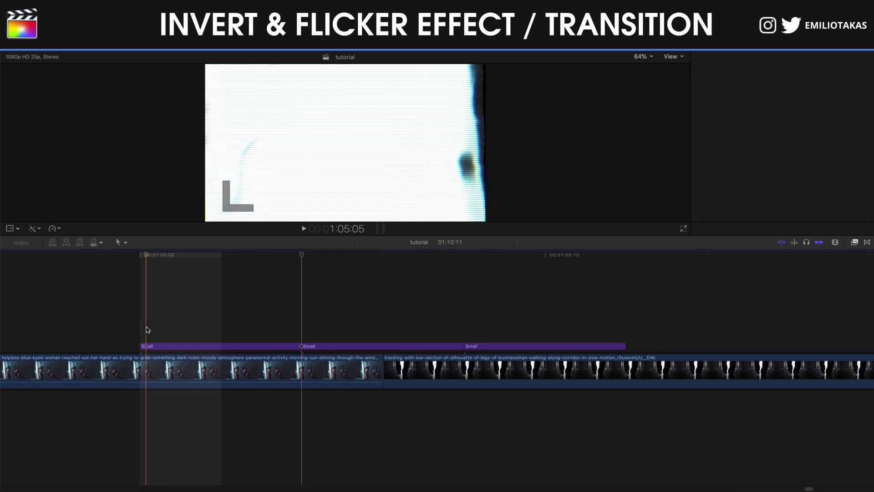
key(Right)
key(Right)
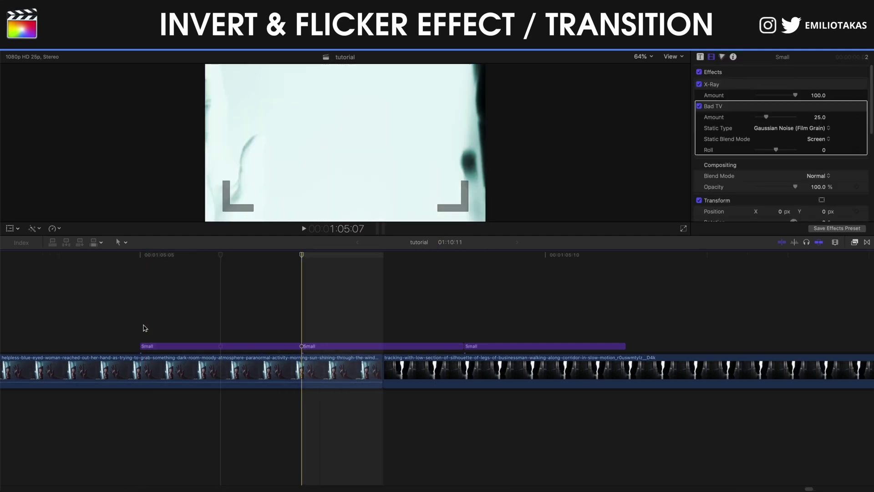
key(super+minus)
key(super+minus)
key(super+minus)
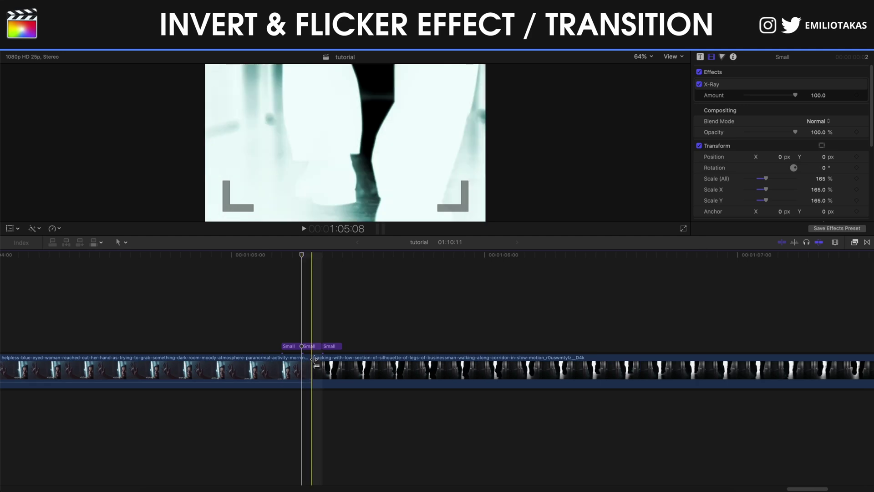
key(super+equal)
key(super+equal)
click(256, 346)
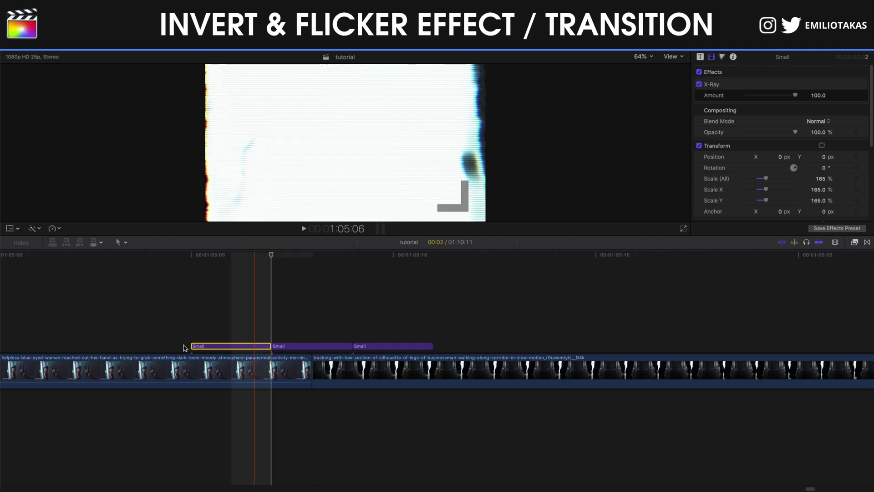
drag(192, 345, 159, 346)
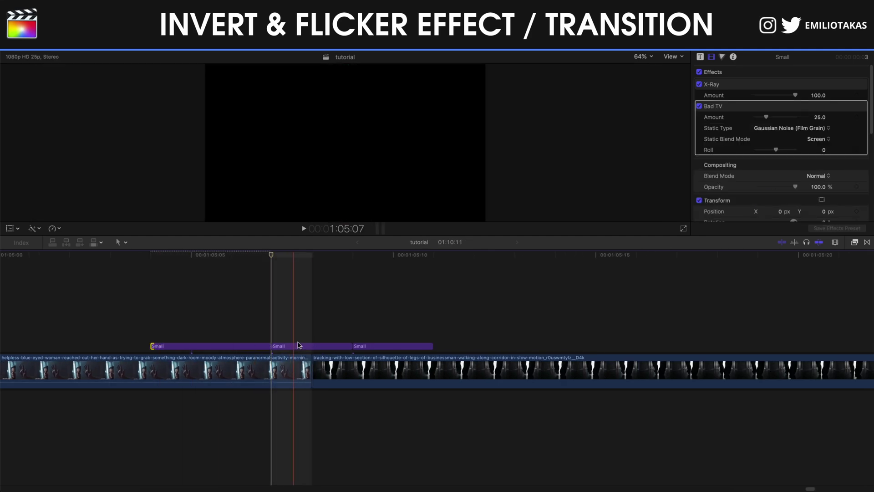
Nudge the third Small clip later, lengthen the second and third, and start the first much earlier
click(355, 346)
key(period)
key(period)
drag(352, 346, 393, 346)
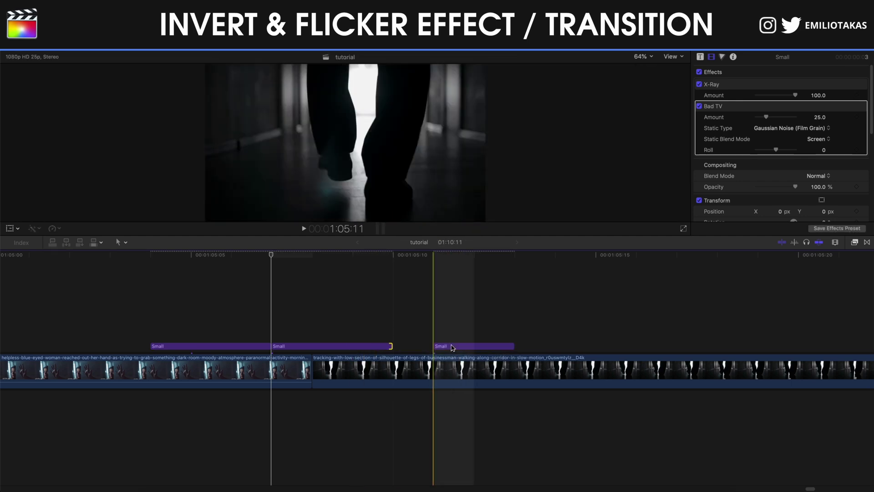
click(508, 346)
drag(512, 347, 553, 346)
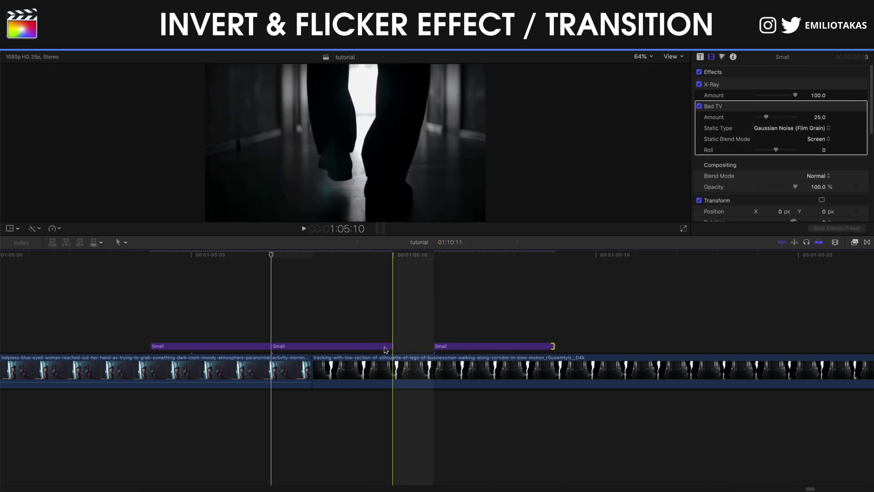
drag(151, 345, 35, 347)
Extend the middle Small title past the cut, close the gap, and extend the third further right
click(387, 347)
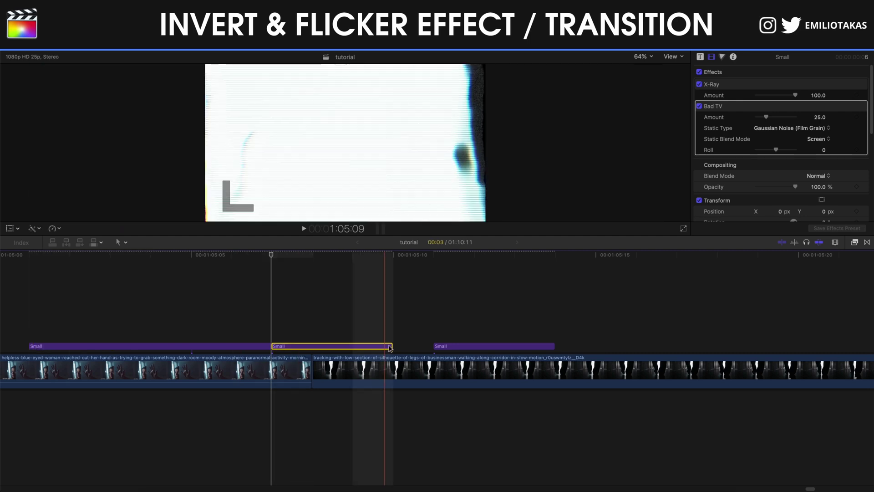
click(452, 347)
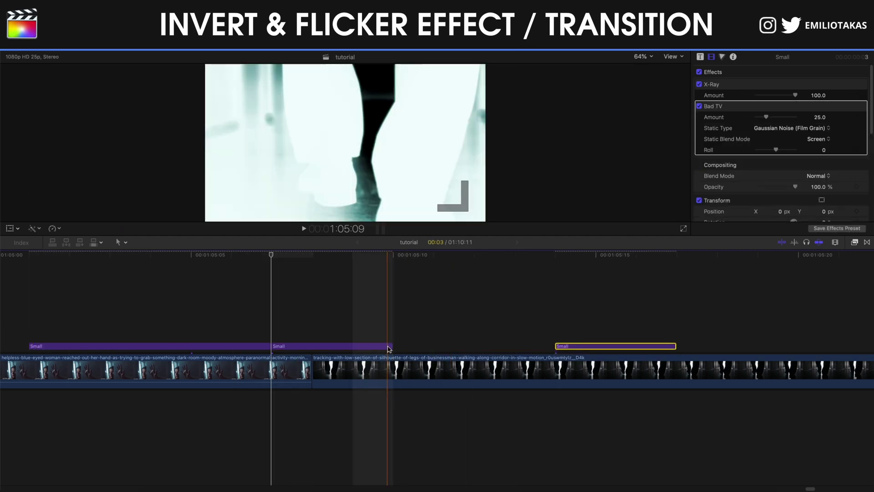
click(314, 325)
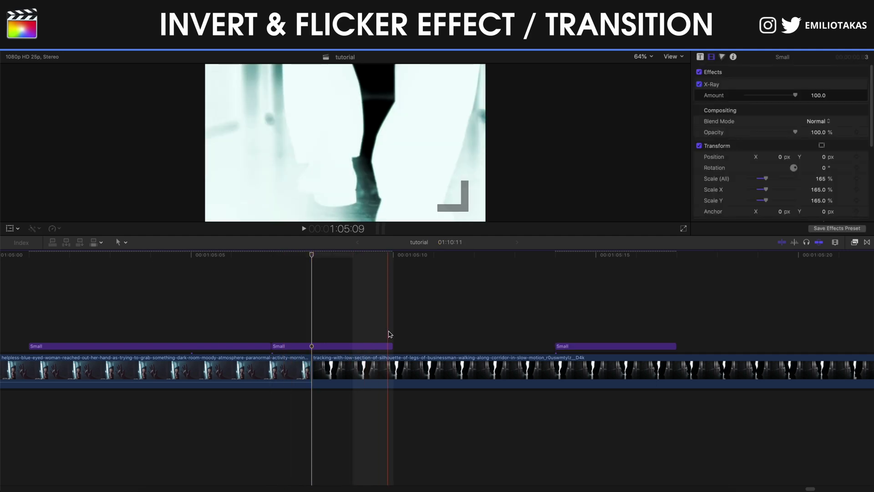
drag(392, 347, 515, 347)
drag(569, 347, 539, 349)
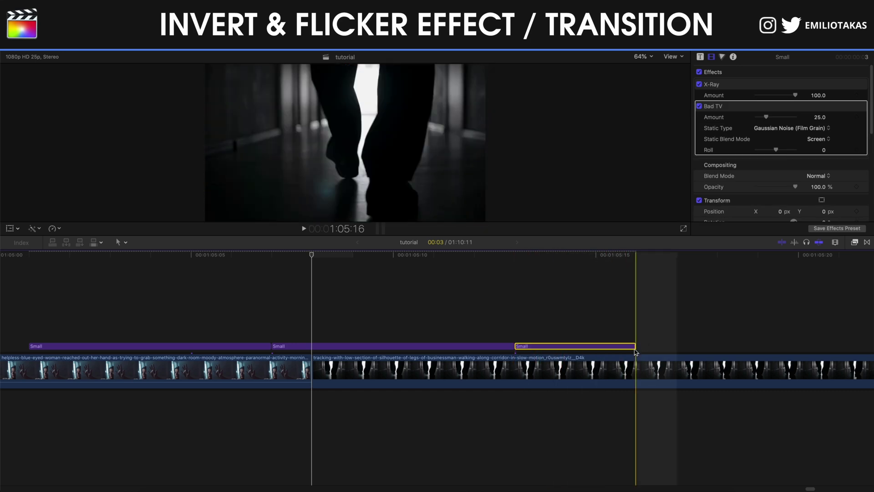
mouse_move(635, 352)
mouse_down()
mouse_move(755, 346)
mouse_move(710, 330)
mouse_move(629, 342)
mouse_move(649, 346)
mouse_up()
Zoom out, select the first Small title and blade off its first one-frame pieces
key(super+minus)
key(super+minus)
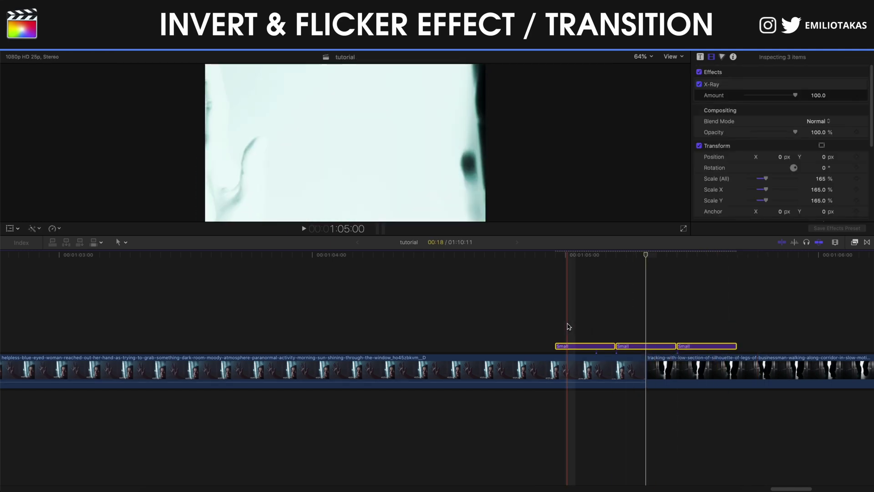
click(555, 322)
click(570, 349)
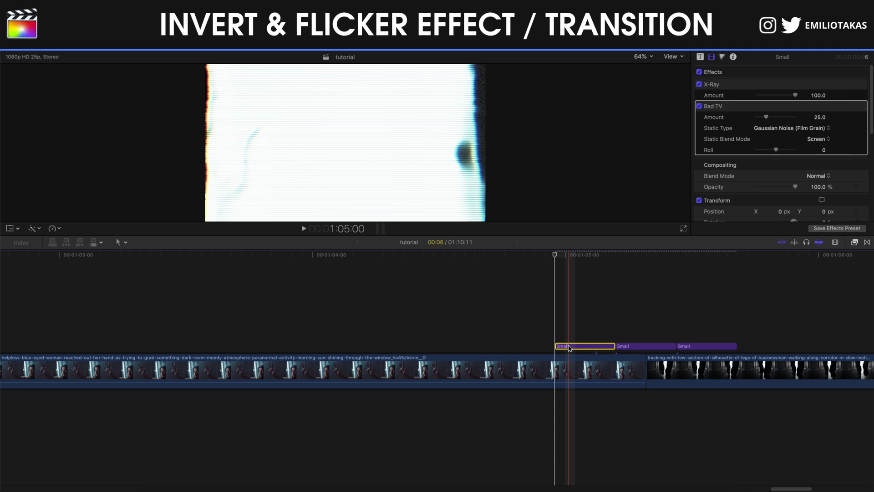
key(Right)
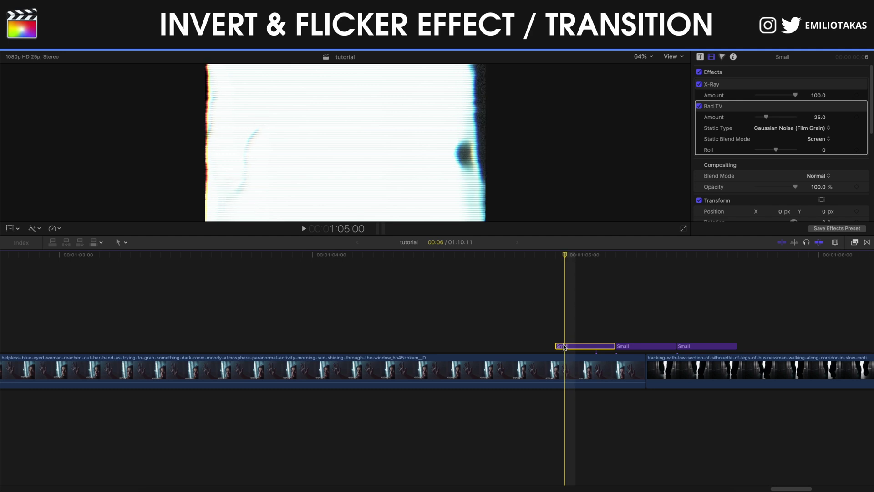
key(super+b)
click(569, 347)
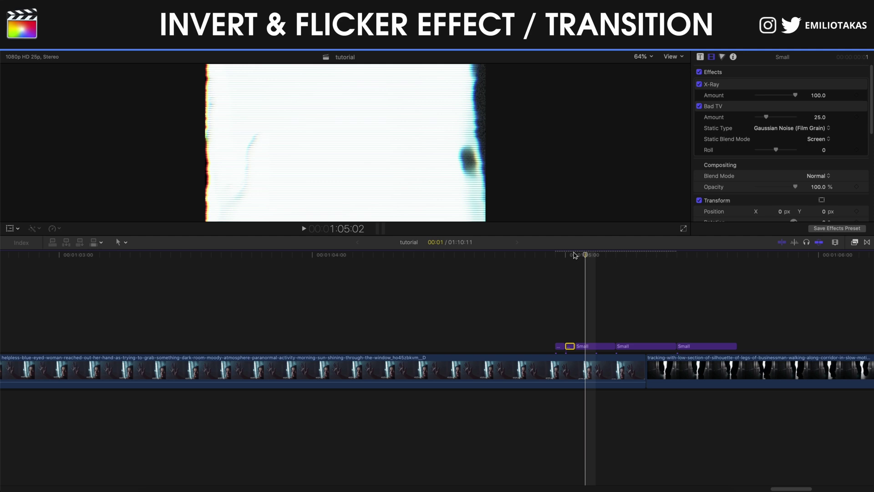
key(super+b)
click(594, 347)
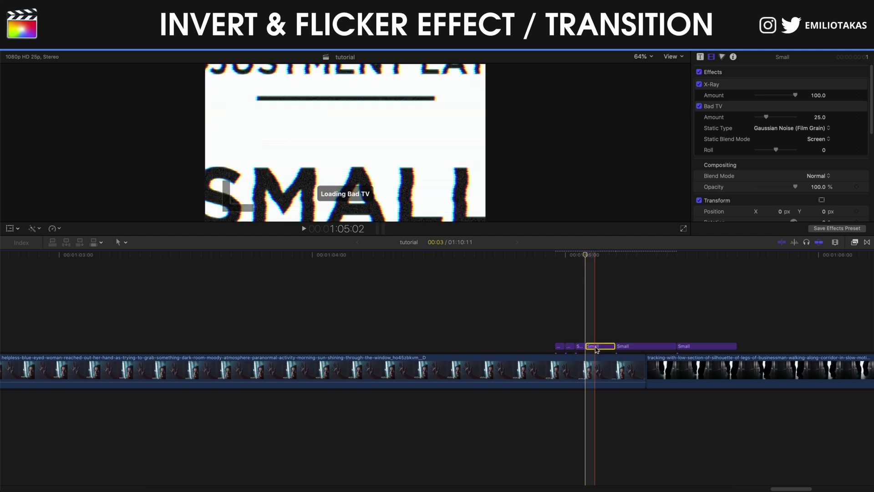
Keep blading the Small title into single-frame pieces, frame after frame
key(super+alt+s)
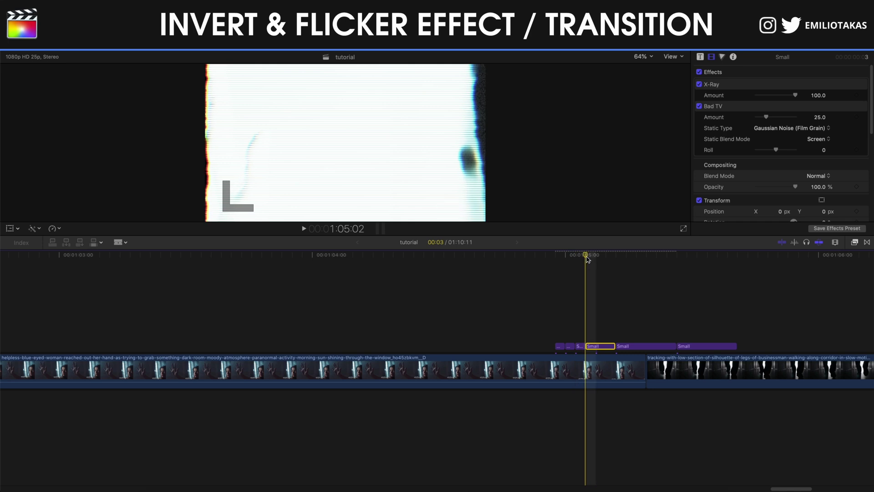
key(super+b)
click(600, 327)
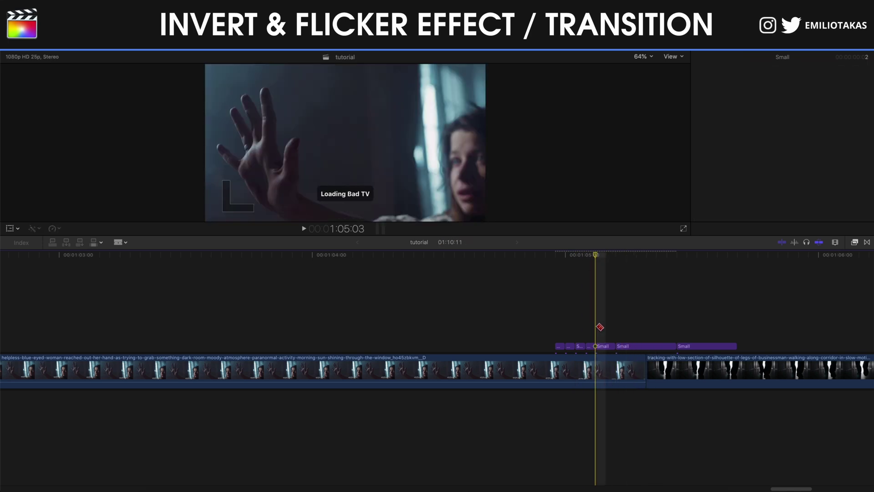
click(605, 346)
key(super+b)
click(626, 342)
key(super+b)
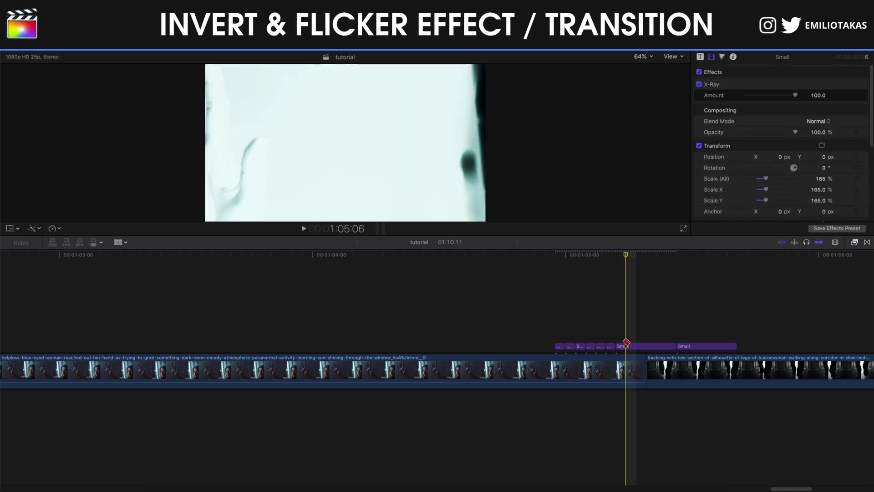
Blade the remaining Small title frames into one-frame pieces and return the playhead to preview
click(616, 256)
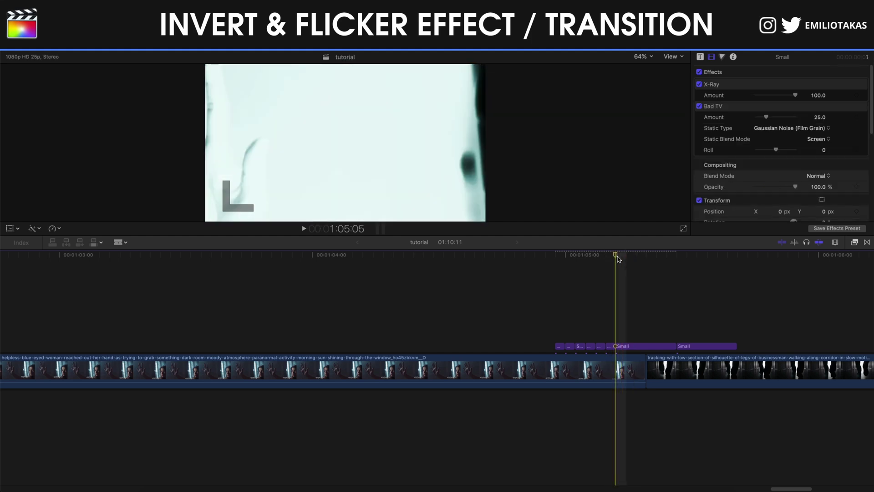
click(627, 345)
click(635, 344)
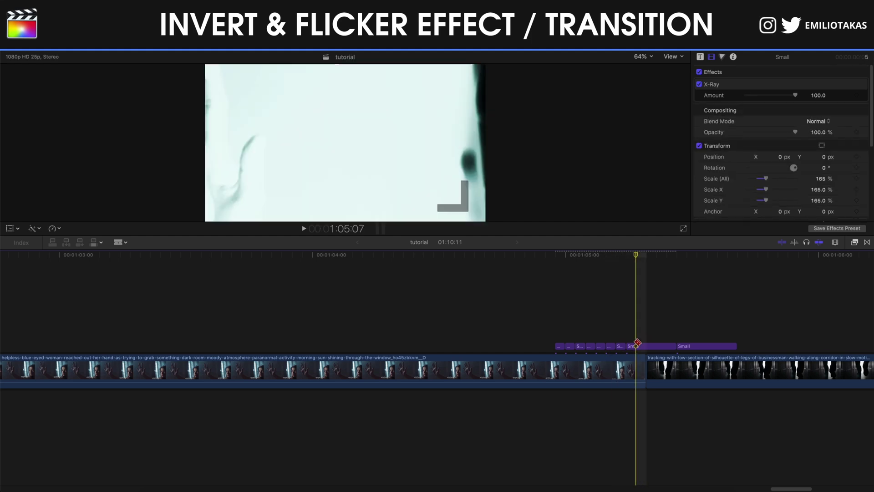
click(653, 345)
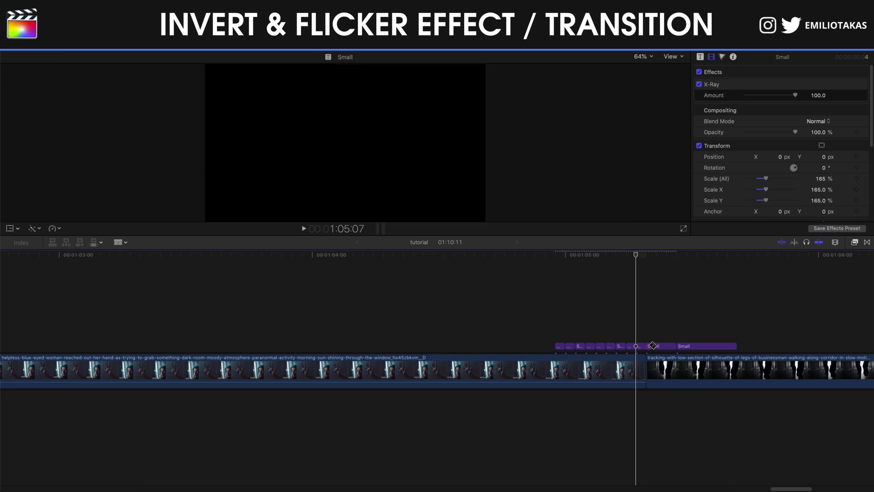
drag(652, 345, 673, 343)
key(super+v)
key(super+v)
key(super+v)
key(super+v)
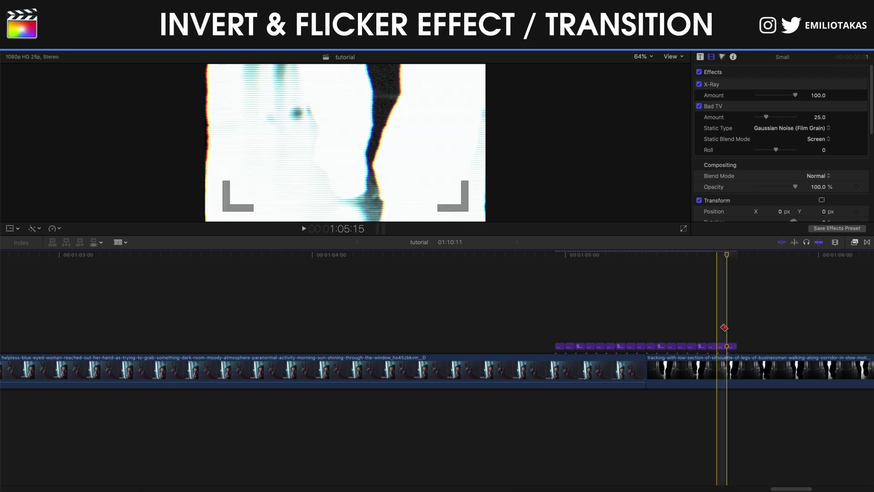
click(656, 329)
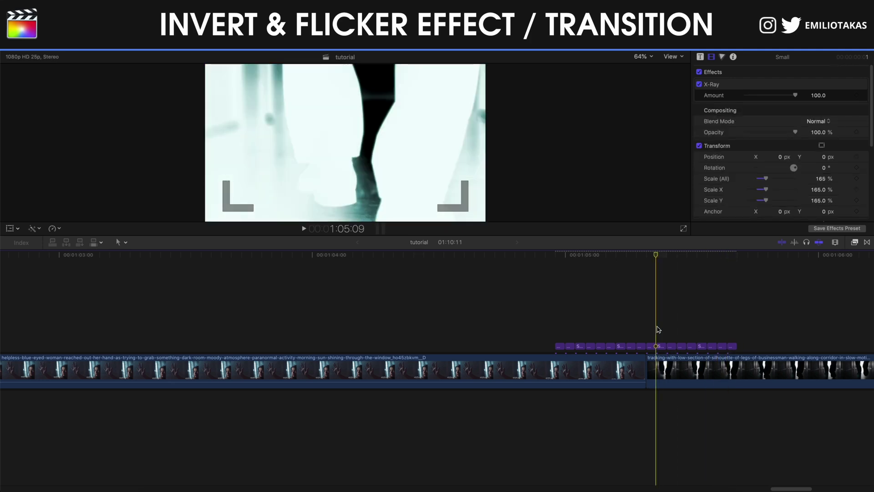
Delete the first five alternate one-frame Small pieces, starting at the cut
click(571, 346)
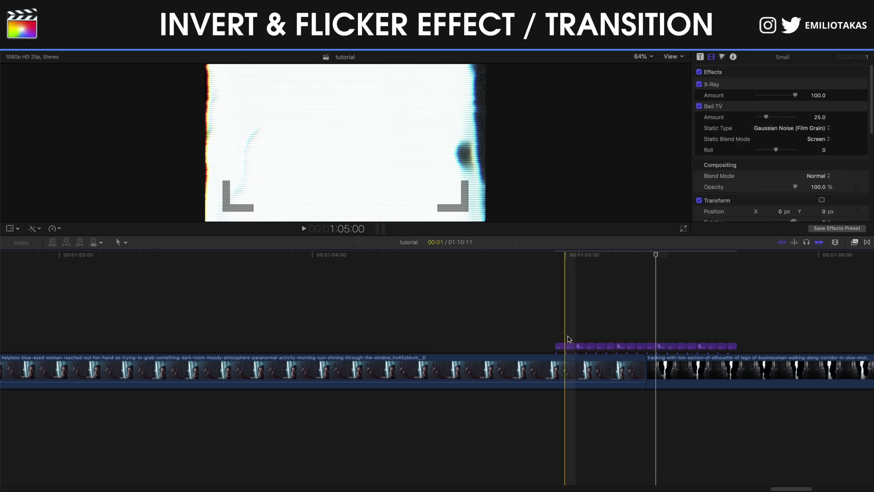
key(Up)
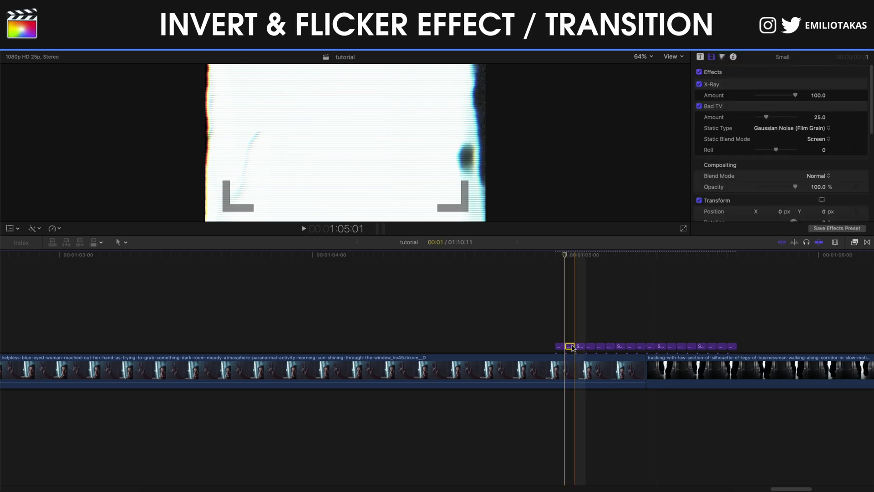
key(Delete)
click(588, 346)
key(Delete)
click(609, 347)
key(Delete)
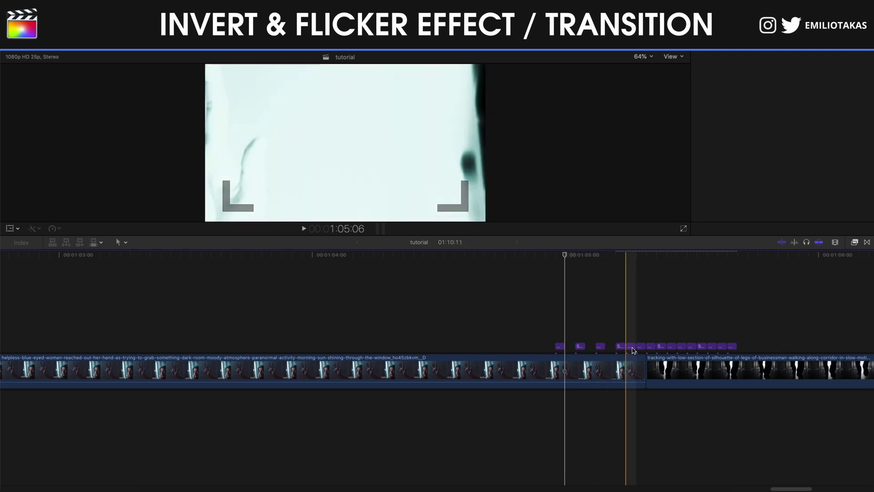
click(631, 347)
key(Delete)
click(651, 346)
key(Delete)
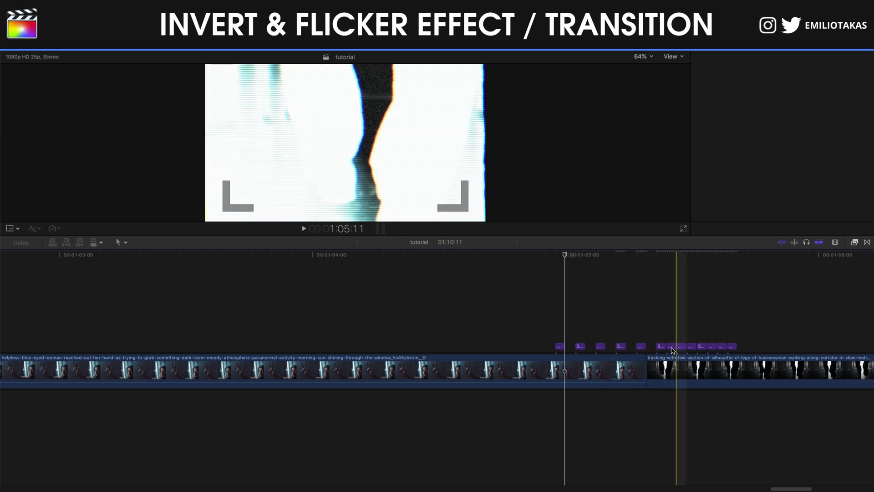
Delete the remaining four alternate one-frame Small pieces, then scroll the timeline right
click(671, 347)
key(Delete)
click(690, 347)
key(Delete)
click(711, 346)
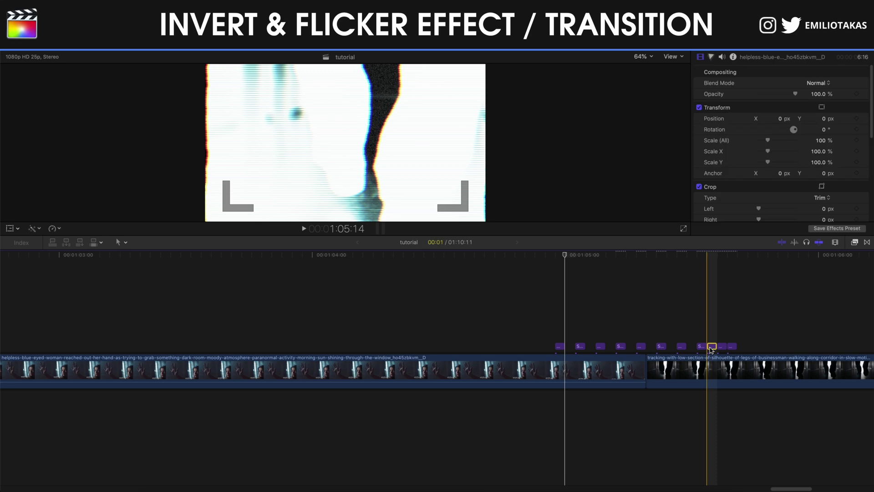
key(Delete)
click(731, 346)
key(Delete)
scroll(186, 321, right, 10)
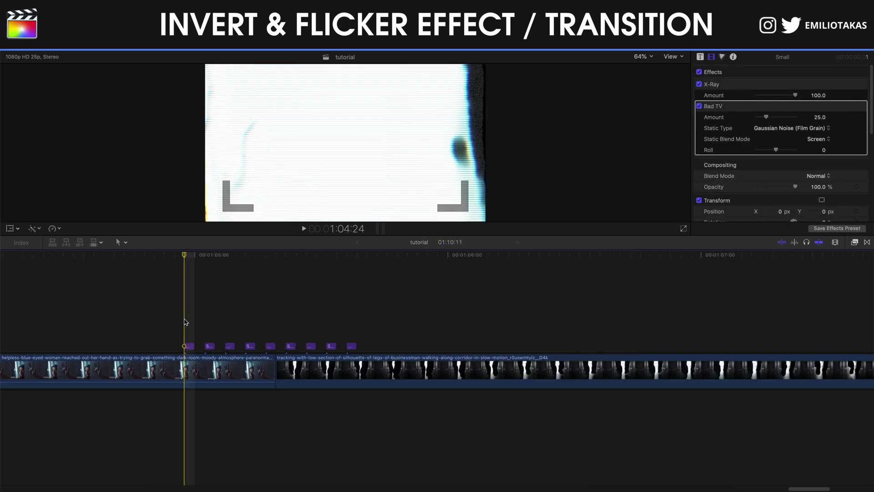